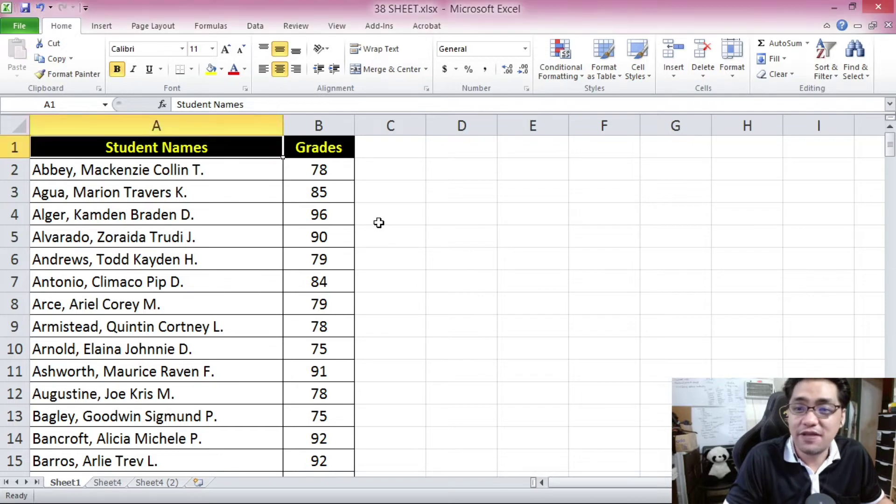
# Examine the student names and grades on Sheet1 and the grade-sorted, shaded list on Sheet4.
pyautogui.click(345, 220)
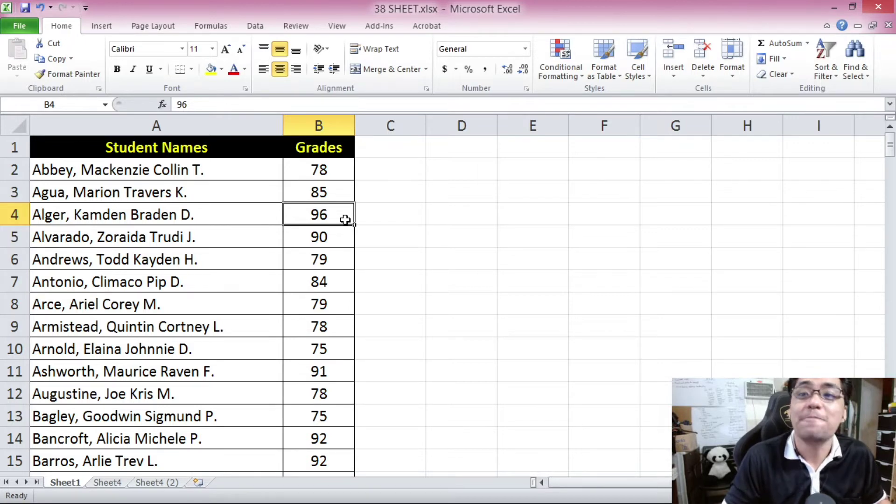
pyautogui.click(336, 151)
pyautogui.click(325, 170)
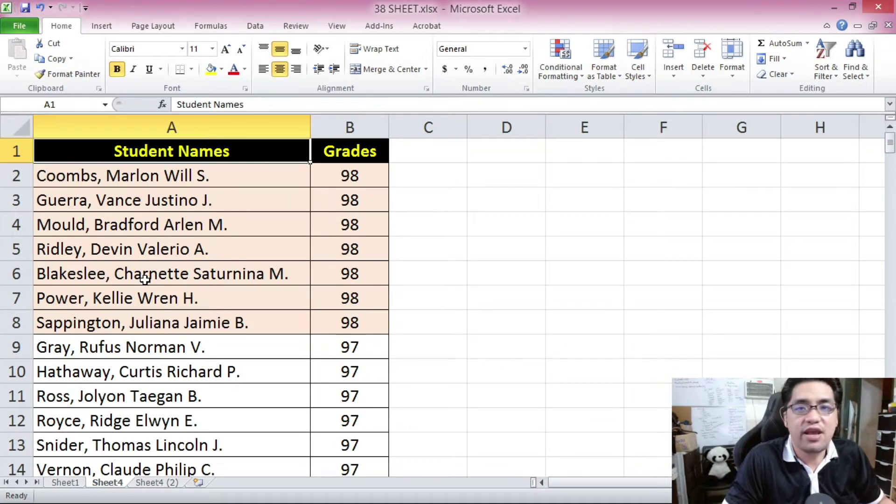
pyautogui.click(159, 179)
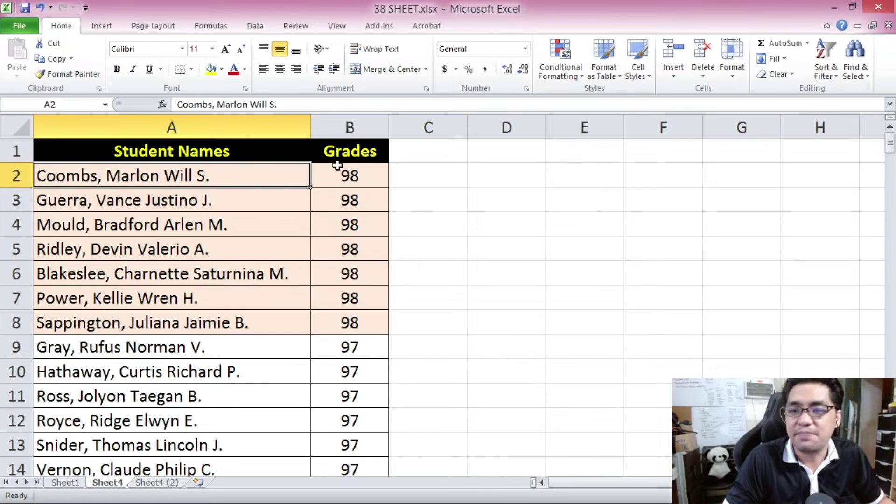
pyautogui.click(341, 173)
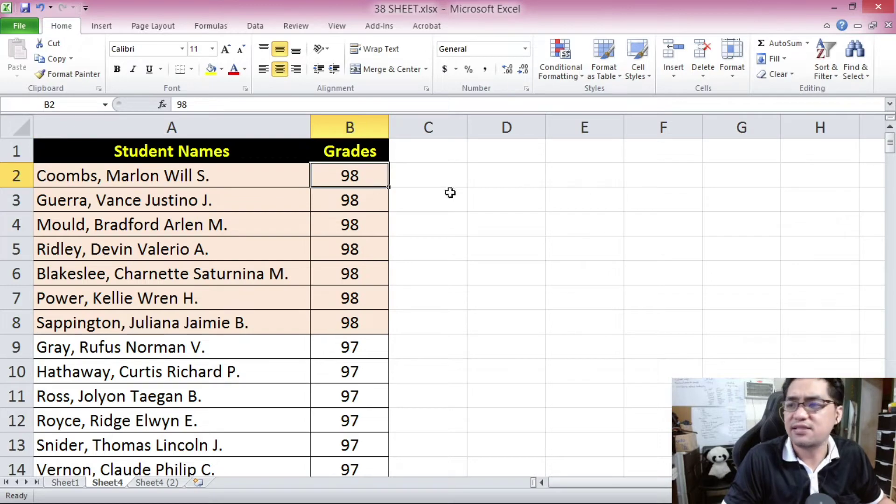
pyautogui.moveTo(890, 154)
pyautogui.mouseDown()
pyautogui.moveTo(889, 434)
pyautogui.moveTo(890, 140)
pyautogui.mouseUp()
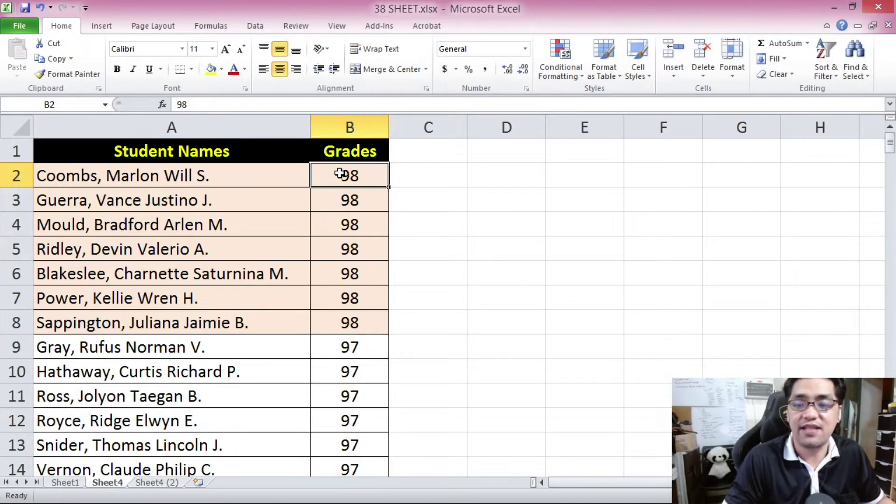
pyautogui.moveTo(339, 173); pyautogui.dragTo(290, 318)
pyautogui.scroll(-3, 288, 319)
pyautogui.click(288, 320)
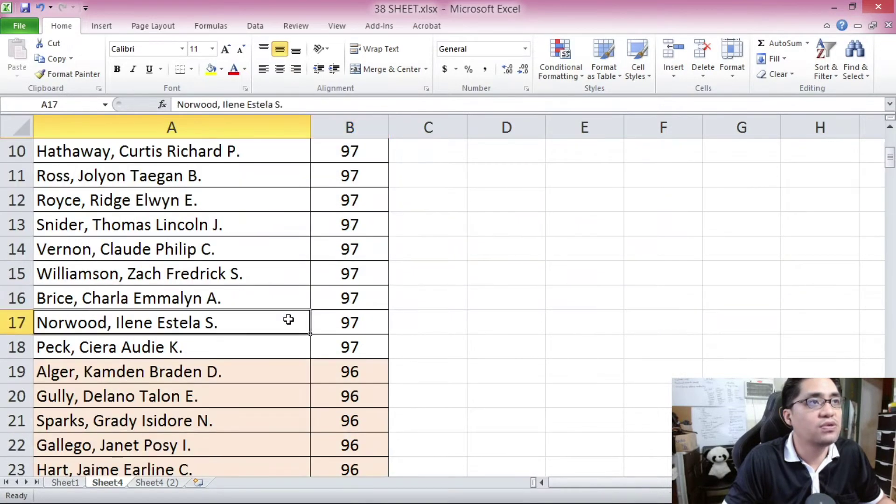
pyautogui.scroll(-5, 289, 319)
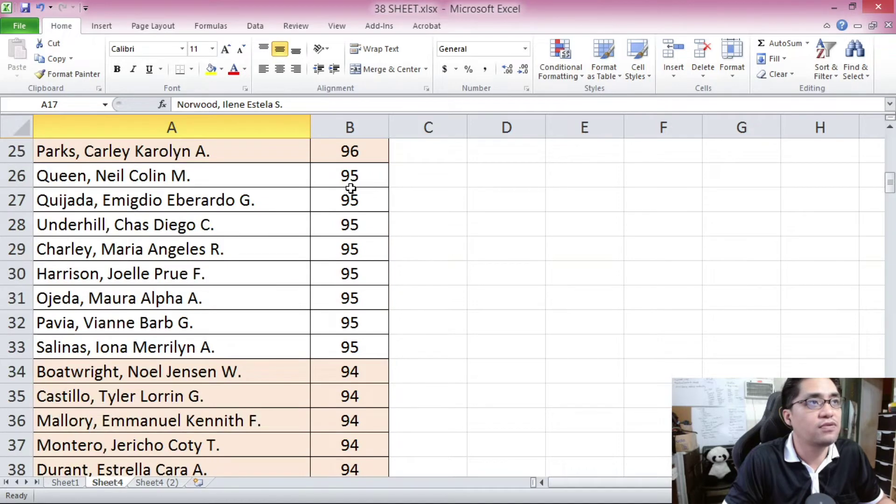
pyautogui.scroll(8, 171, 154)
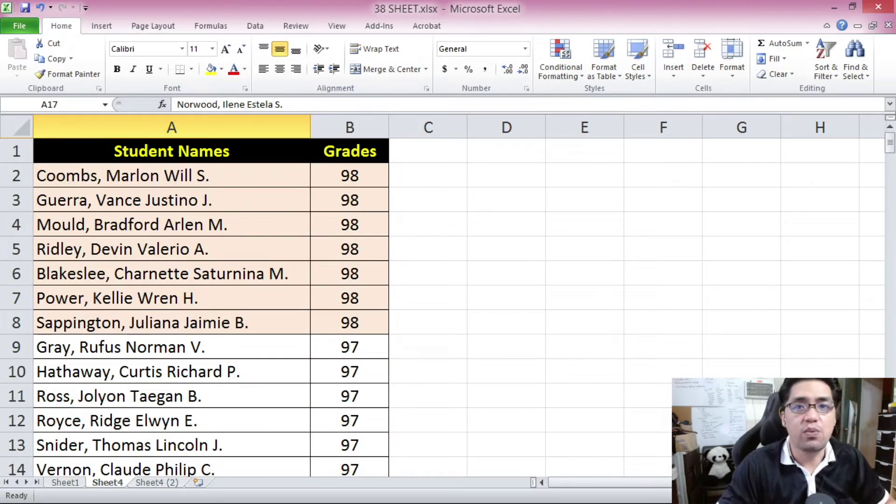
# Copy the Grades header into C1 and rename the new column header Crank.
pyautogui.click(341, 170)
pyautogui.click(341, 149)
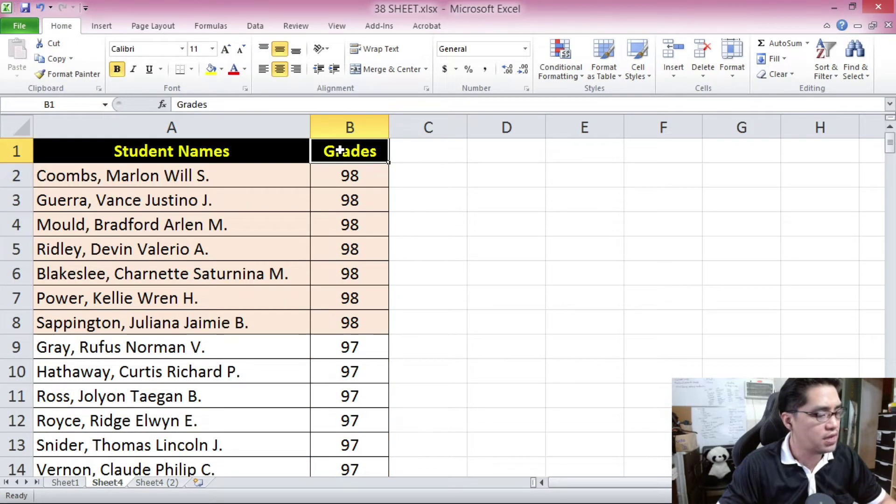
pyautogui.hotkey('ctrl', 'c')
pyautogui.click(410, 147)
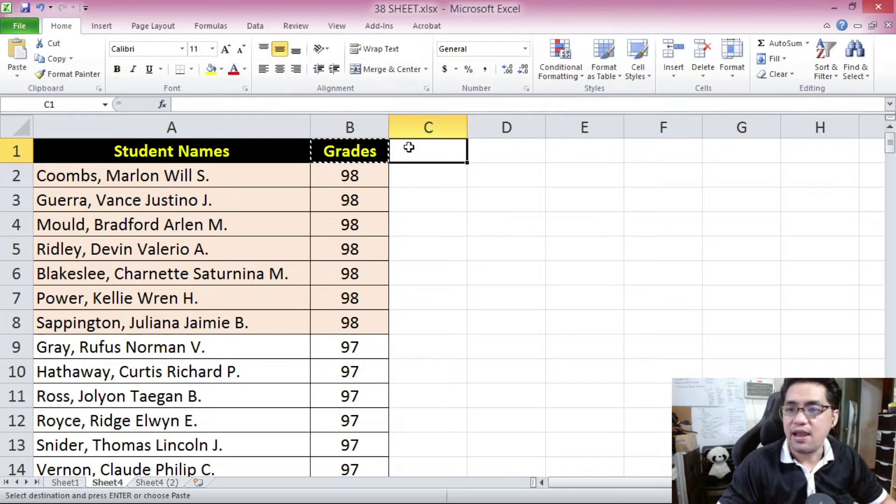
pyautogui.hotkey('ctrl', 'v')
pyautogui.write('CRank')
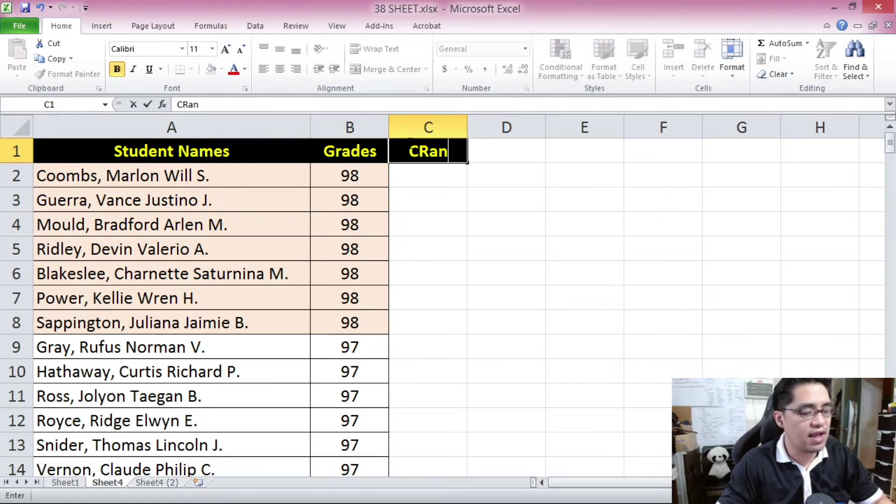
pyautogui.click(406, 178)
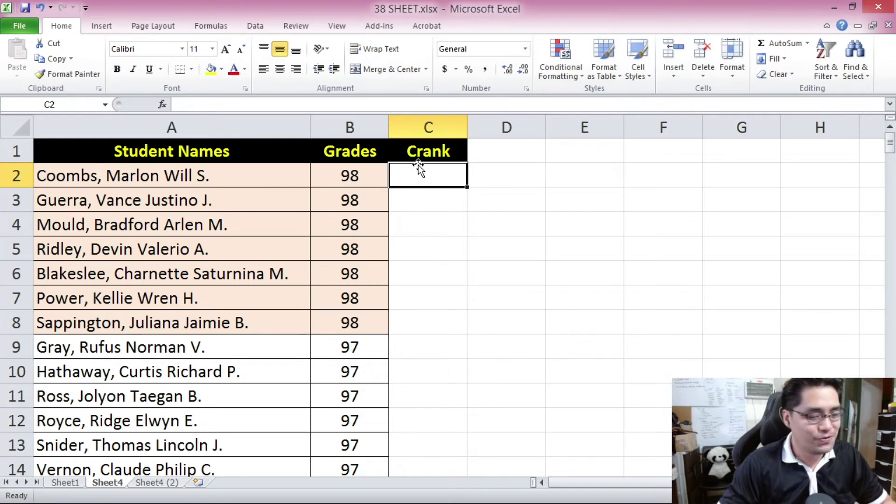
# Apply all borders to C2 and write a descending rank formula there, =RANK(B2,B2:B201,0).
pyautogui.click(191, 69)
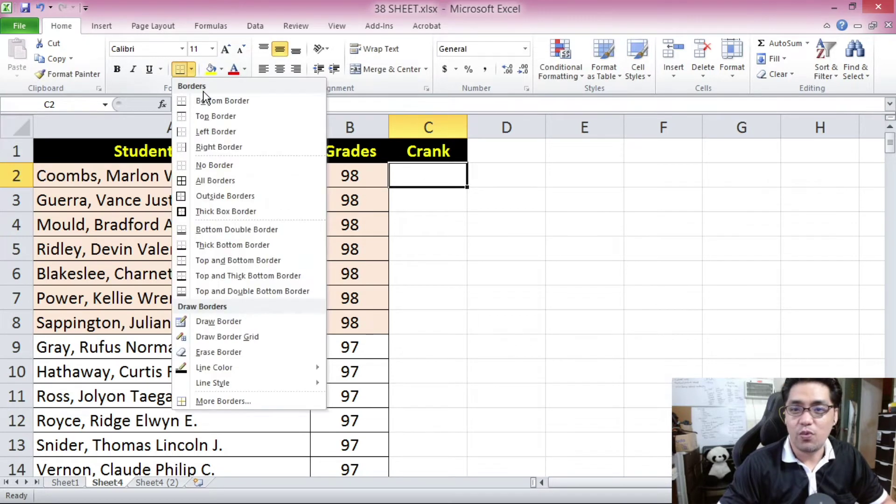
pyautogui.click(216, 176)
pyautogui.write('=')
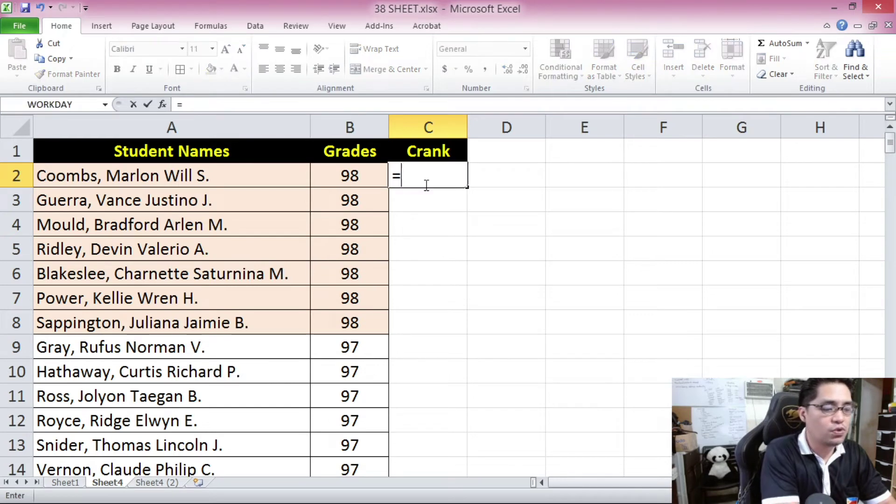
pyautogui.write('RANK(')
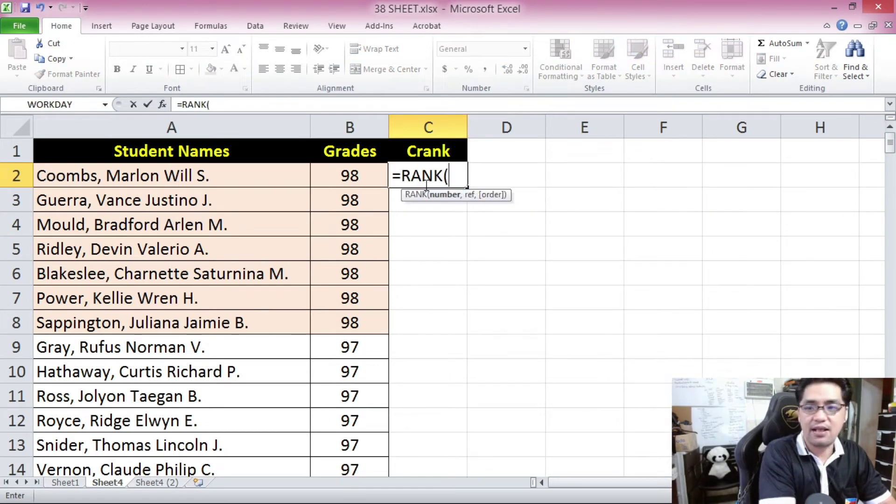
pyautogui.click(367, 175)
pyautogui.write(',')
pyautogui.click(367, 175)
pyautogui.moveTo(890, 140); pyautogui.dragTo(889, 173)
pyautogui.keyDown('shift'); pyautogui.click(350, 444); pyautogui.keyUp('shift')
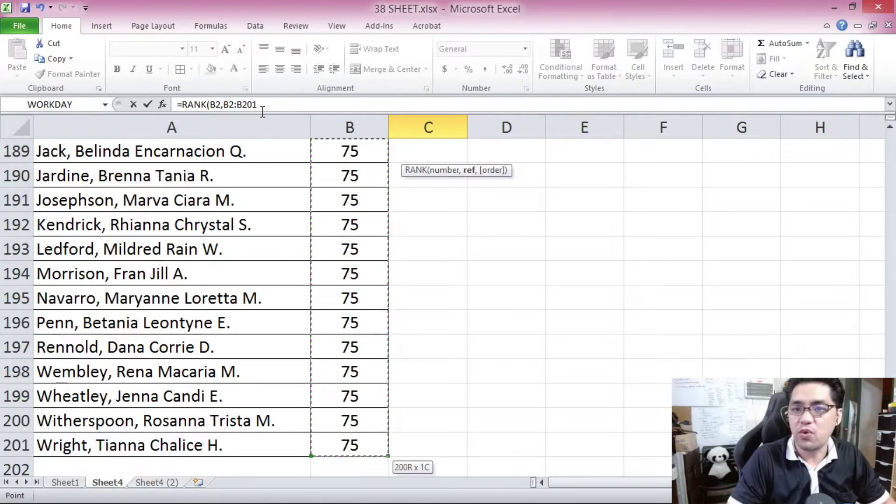
pyautogui.write(',')
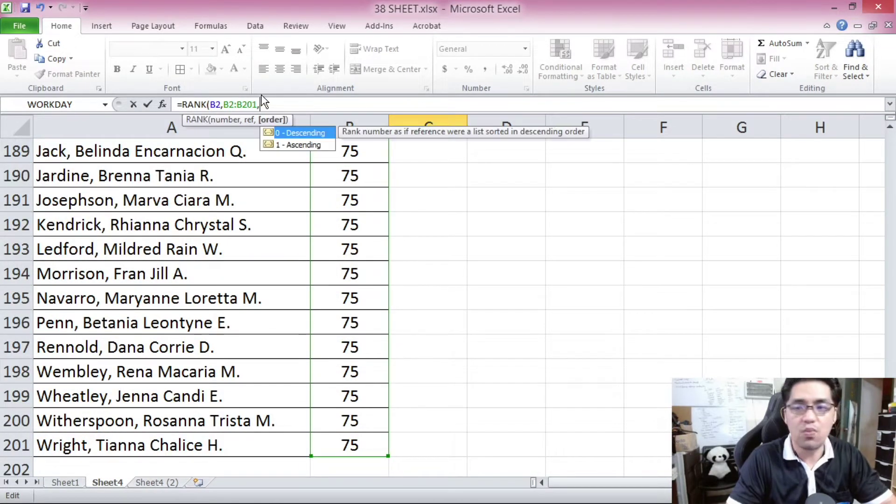
pyautogui.write('0)')
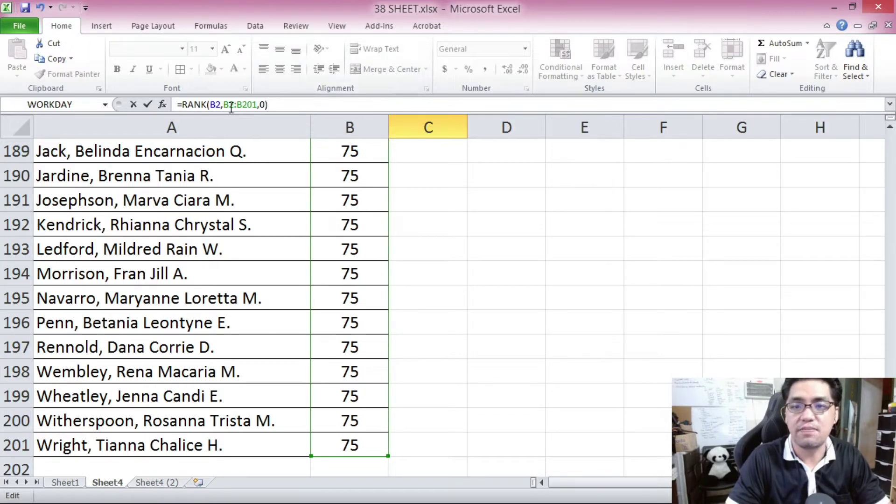
# Make the formula's reference range absolute as $B$2:$B$201 and enter the formula in C2.
pyautogui.click(230, 106)
pyautogui.press('F4')
pyautogui.click(259, 105)
pyautogui.press('F4')
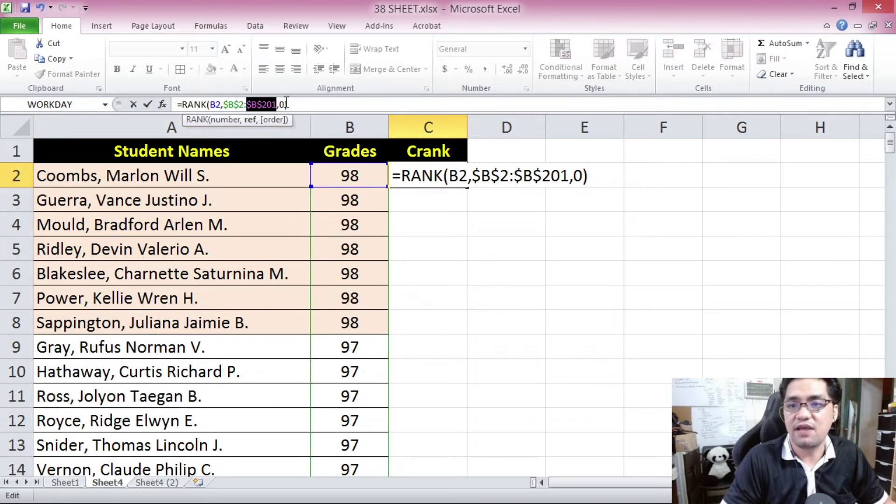
pyautogui.press('Return')
# Center the rank in C2 and copy its formula down the Crank column to C201.
pyautogui.click(441, 176)
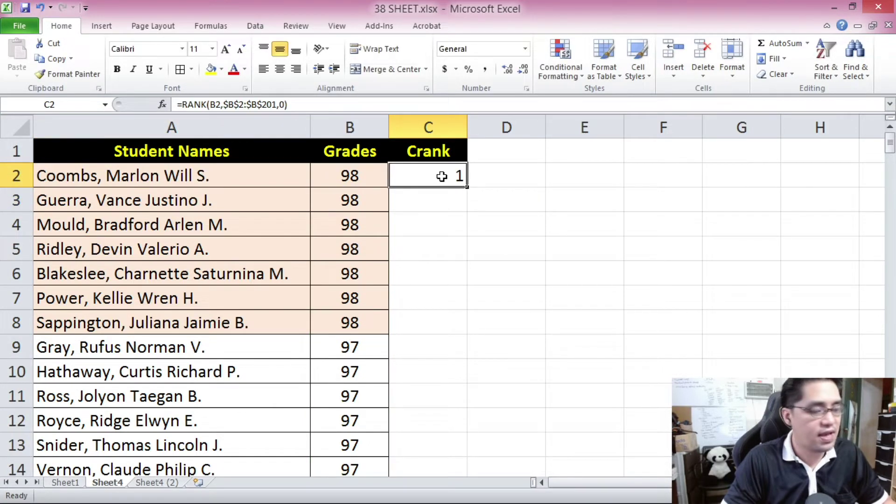
pyautogui.click(279, 68)
pyautogui.hotkey('ctrl', 'c')
pyautogui.moveTo(890, 144); pyautogui.dragTo(889, 427)
pyautogui.keyDown('shift'); pyautogui.click(426, 443); pyautogui.keyUp('shift')
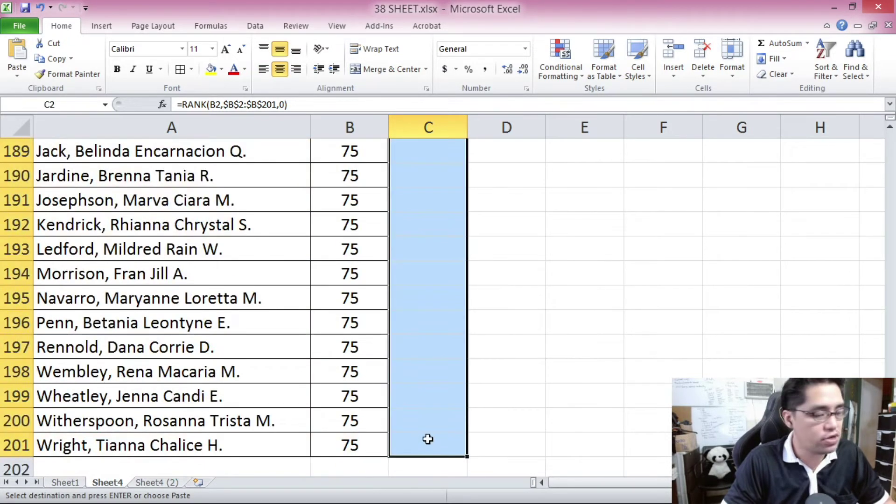
pyautogui.hotkey('ctrl', 'v')
pyautogui.scroll(-1, 426, 345)
pyautogui.click(422, 283)
pyautogui.scroll(1, 420, 282)
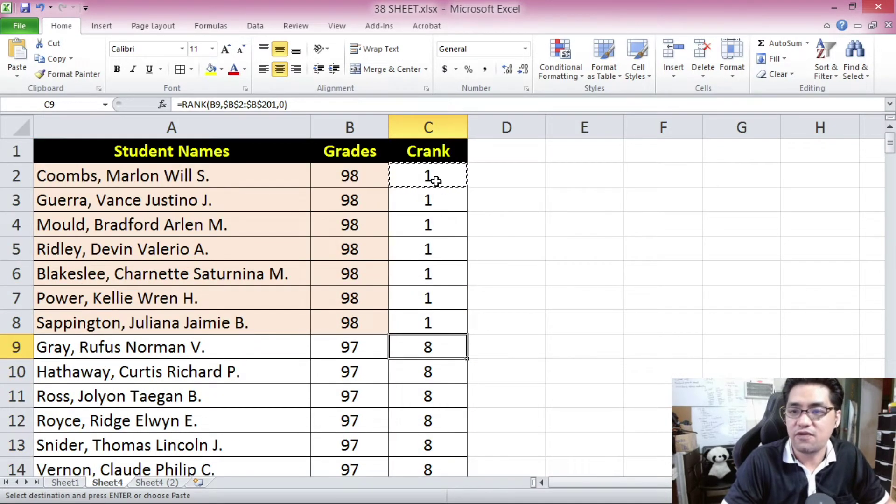
pyautogui.press('Escape')
# Review the number and range references of the RANK formula in C2 against the Grades column.
pyautogui.click(406, 176)
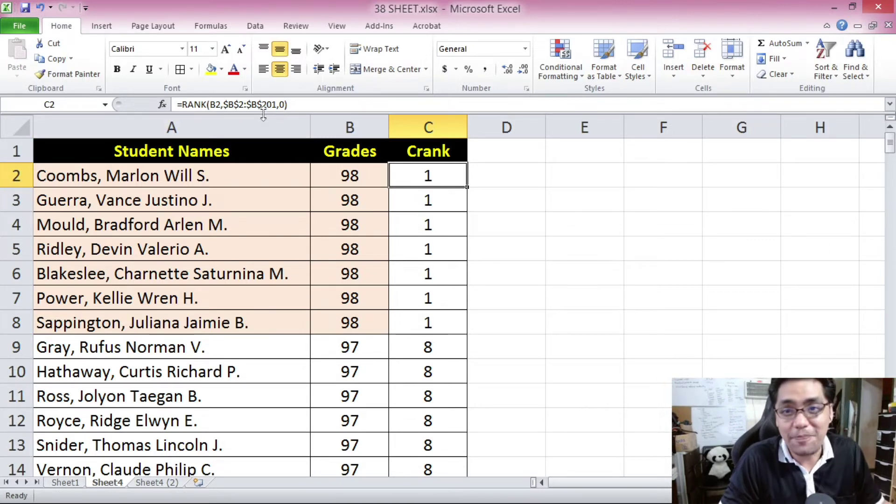
pyautogui.click(216, 104)
pyautogui.moveTo(346, 164); pyautogui.dragTo(346, 164)
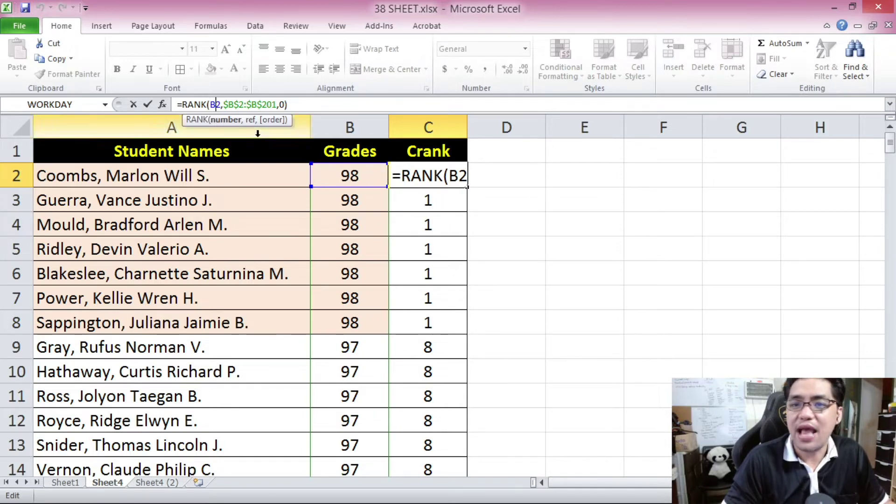
pyautogui.moveTo(890, 143)
pyautogui.mouseDown()
pyautogui.moveTo(889, 417)
pyautogui.moveTo(889, 140)
pyautogui.mouseUp()
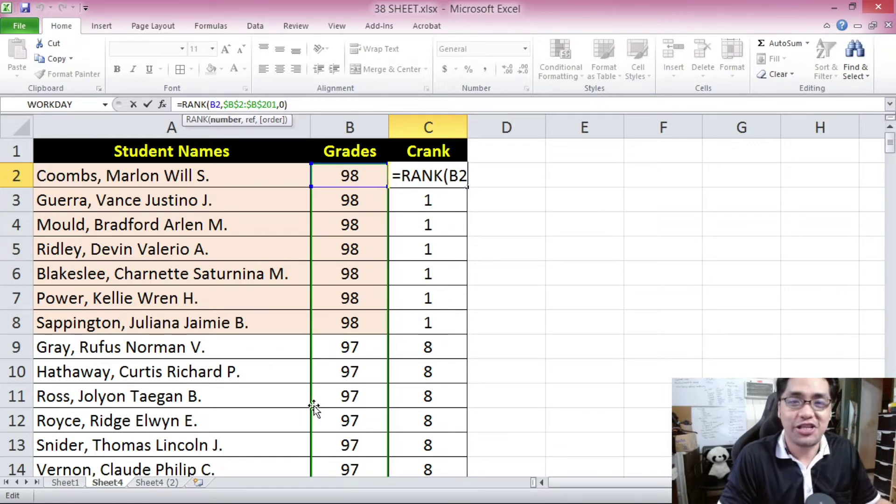
pyautogui.hotkey('ctrl', 'Return')
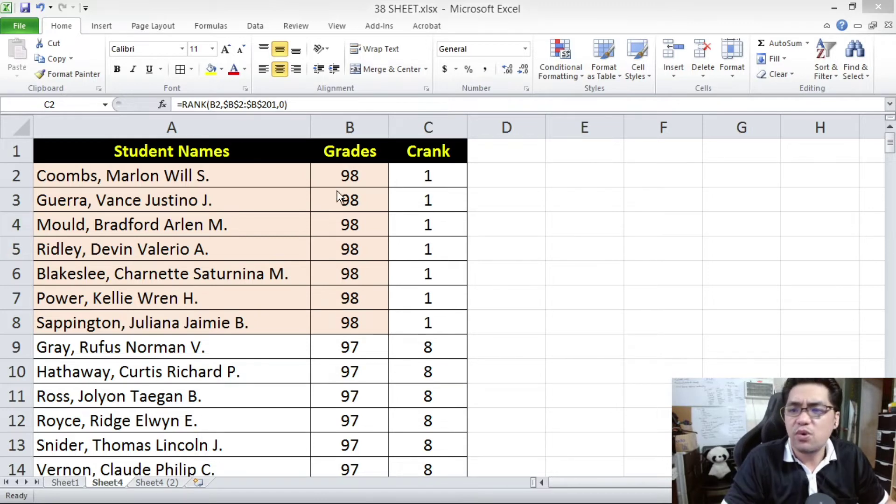
pyautogui.click(362, 181)
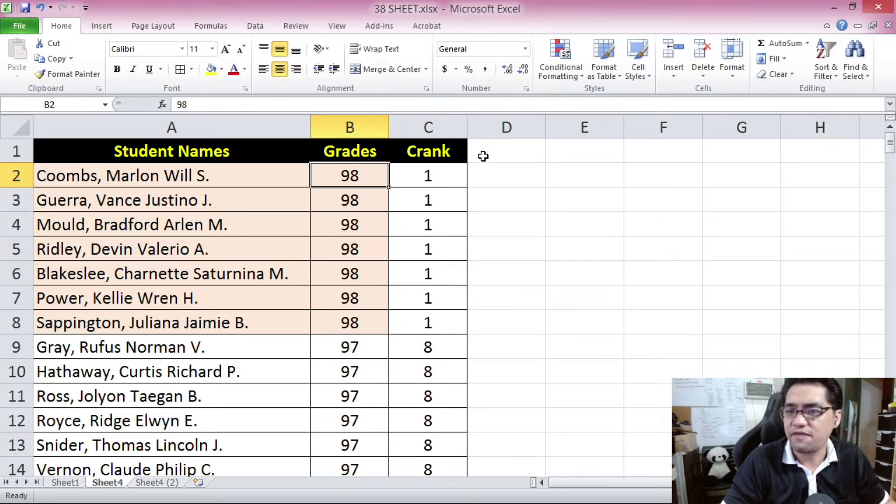
# Copy the Crank header into D1 and rename the new column header X.
pyautogui.click(435, 149)
pyautogui.hotkey('ctrl', 'c')
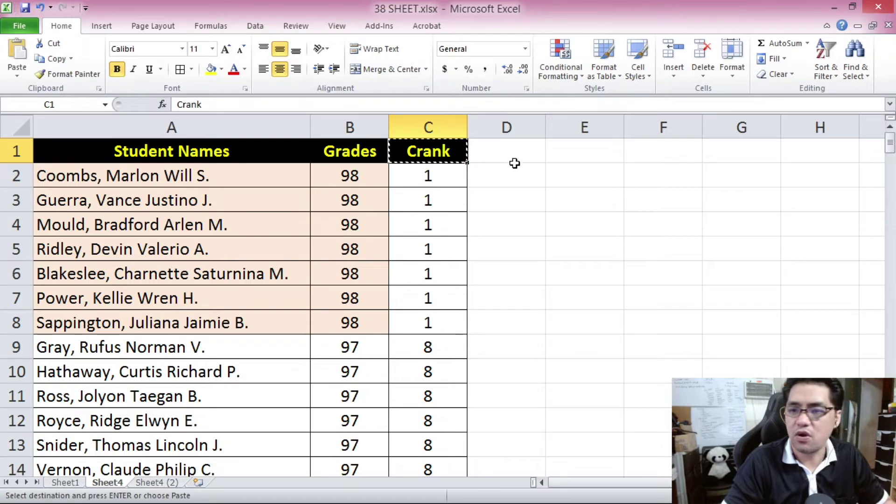
pyautogui.click(513, 160)
pyautogui.hotkey('ctrl', 'v')
pyautogui.moveTo(205, 104); pyautogui.dragTo(95, 94)
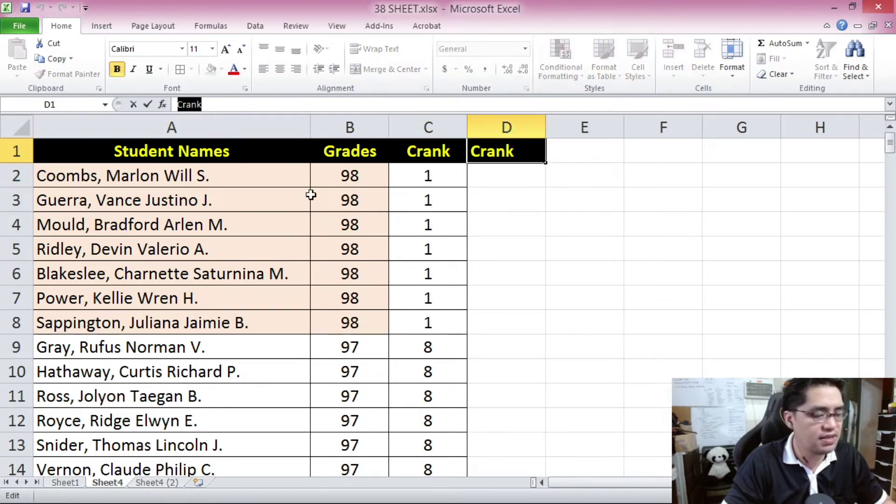
pyautogui.write('X')
pyautogui.press('Return')
# Copy all the grades in B2:B201 into column X, starting at D2.
pyautogui.click(355, 175)
pyautogui.moveTo(890, 142); pyautogui.dragTo(890, 466)
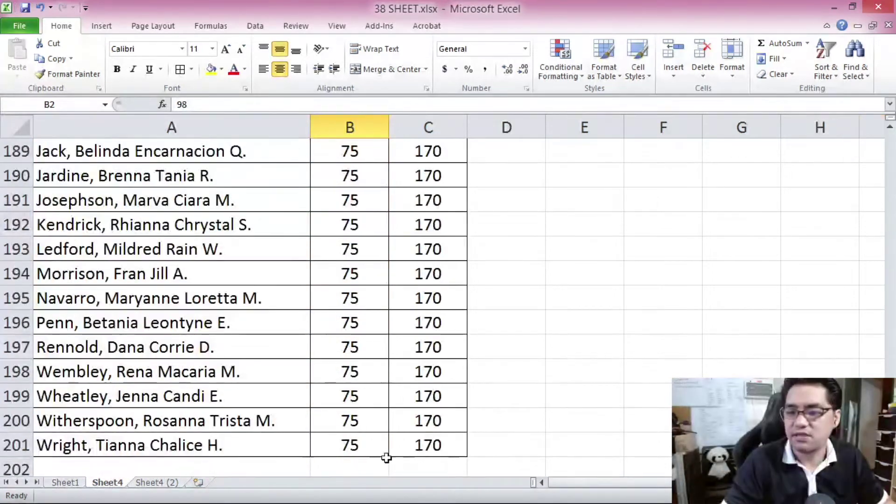
pyautogui.keyDown('shift'); pyautogui.click(359, 445); pyautogui.keyUp('shift')
pyautogui.hotkey('ctrl', 'c')
pyautogui.moveTo(889, 363); pyautogui.dragTo(890, 140)
pyautogui.click(506, 178)
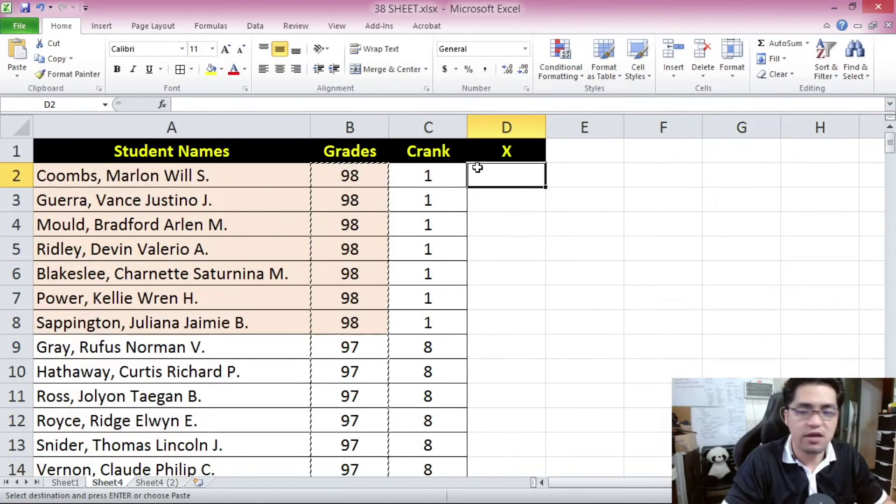
pyautogui.hotkey('ctrl', 'v')
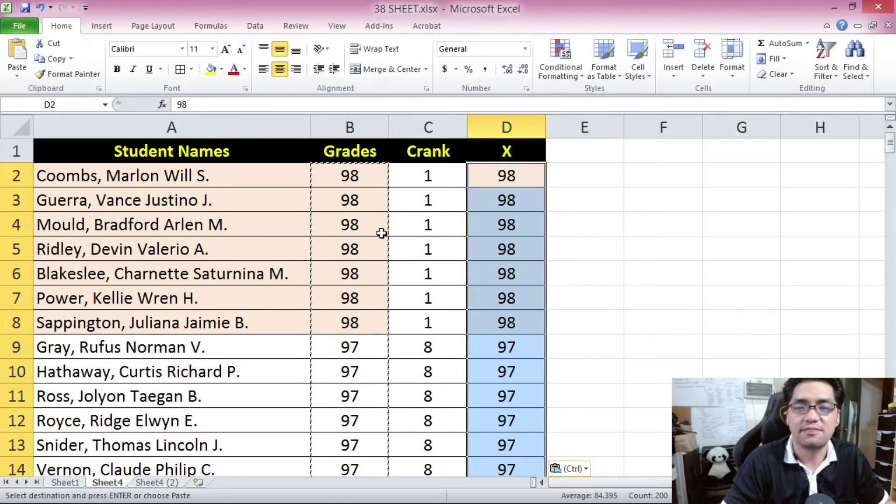
# Remove the duplicate grades from D2:D201 in column X, continuing with the current selection instead of expanding it.
pyautogui.click(522, 172)
pyautogui.moveTo(889, 142); pyautogui.dragTo(890, 167)
pyautogui.keyDown('shift'); pyautogui.click(517, 449); pyautogui.keyUp('shift')
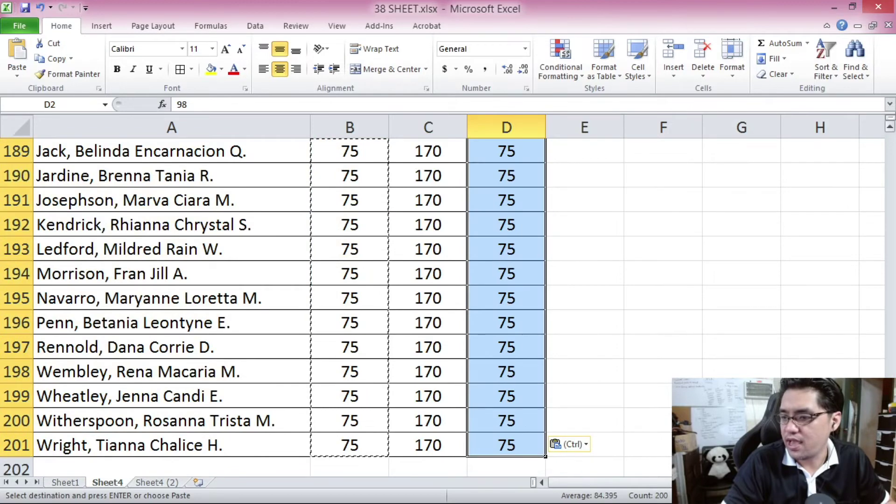
pyautogui.hotkey('ctrl', 'BackSpace')
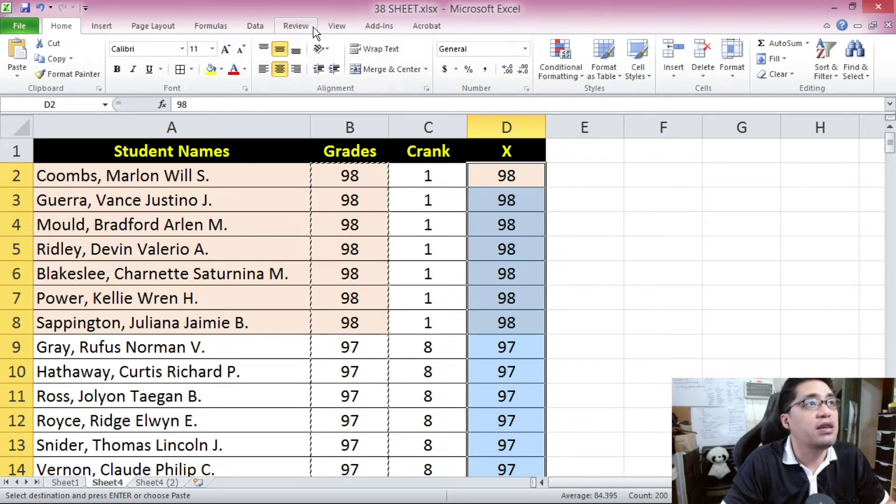
pyautogui.click(109, 28)
pyautogui.click(153, 26)
pyautogui.click(207, 26)
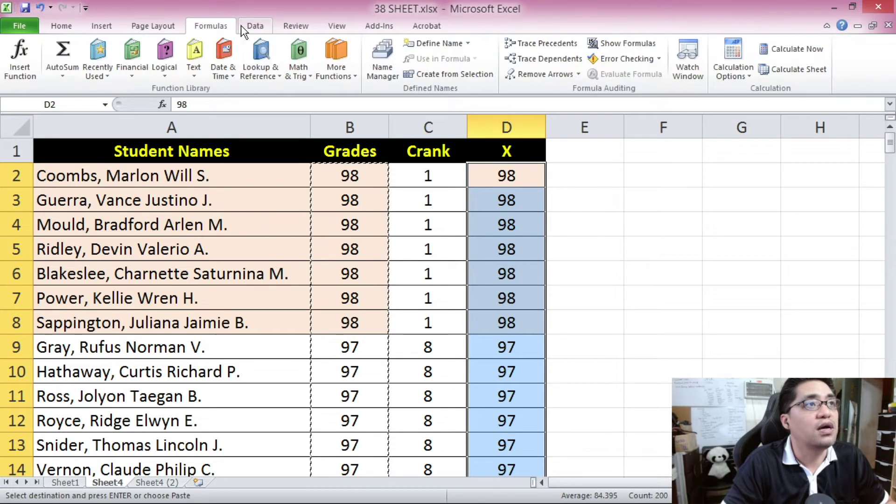
pyautogui.click(254, 26)
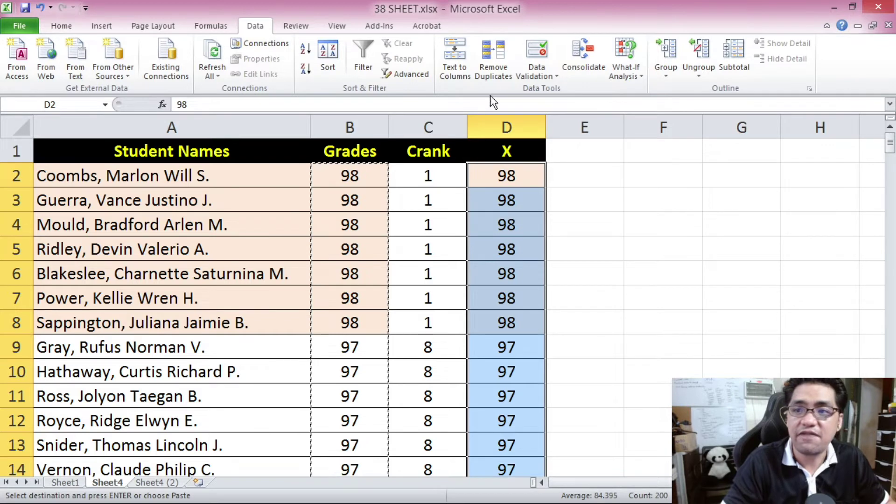
pyautogui.click(491, 67)
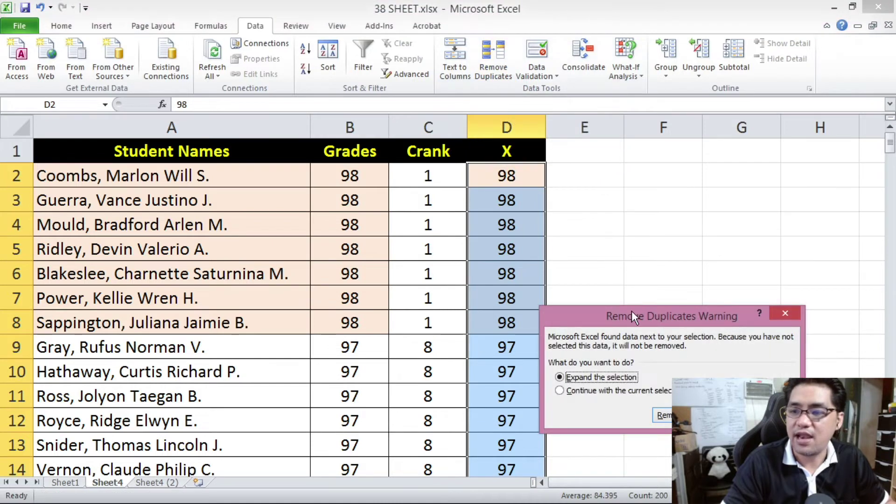
pyautogui.moveTo(631, 311); pyautogui.dragTo(440, 102)
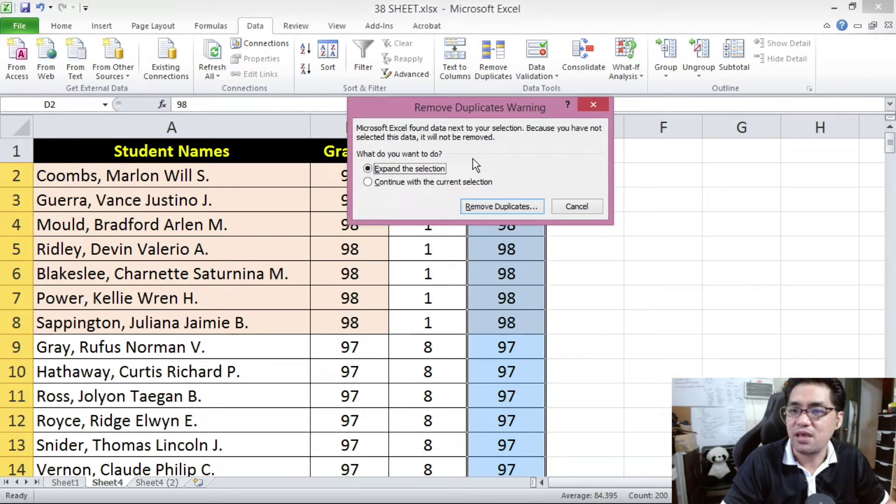
pyautogui.click(437, 183)
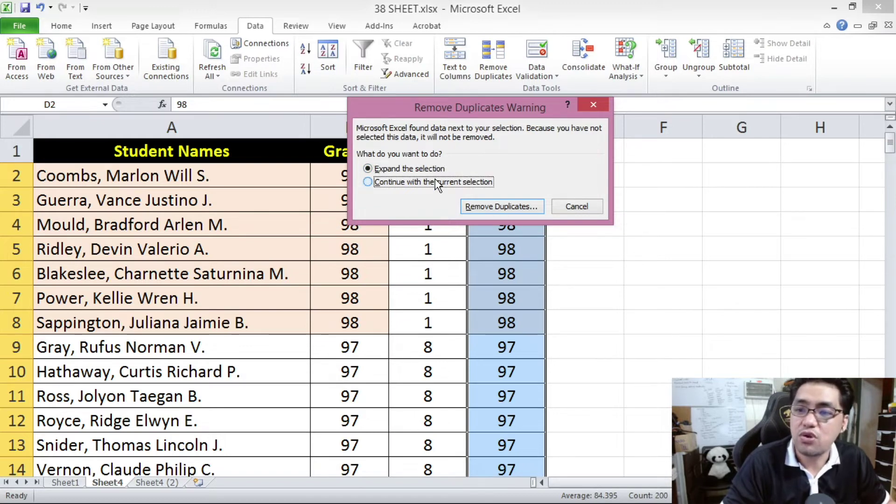
pyautogui.click(486, 209)
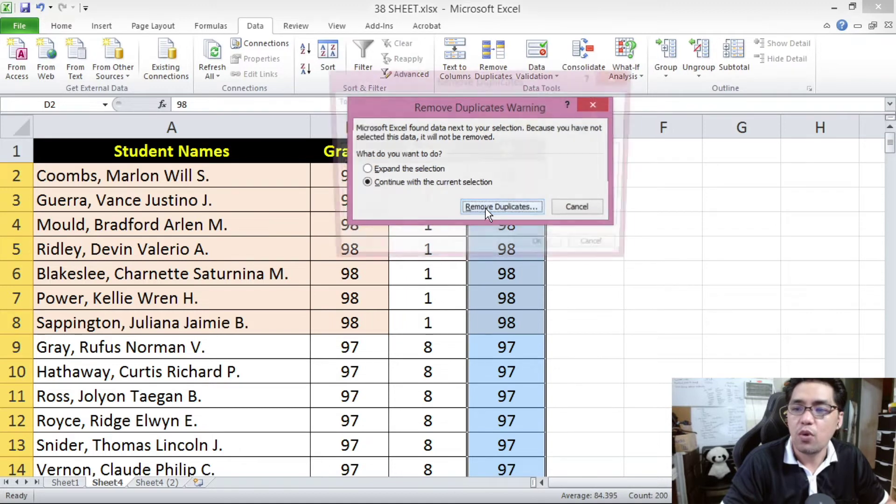
pyautogui.click(543, 250)
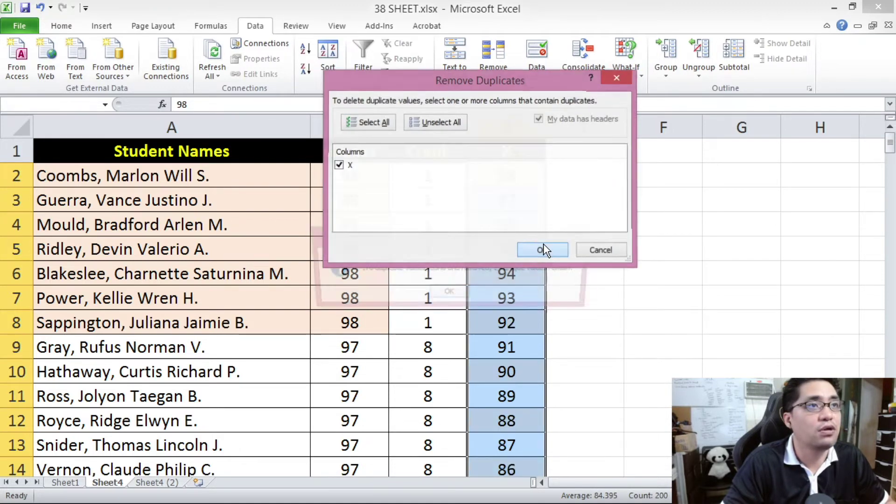
pyautogui.click(456, 293)
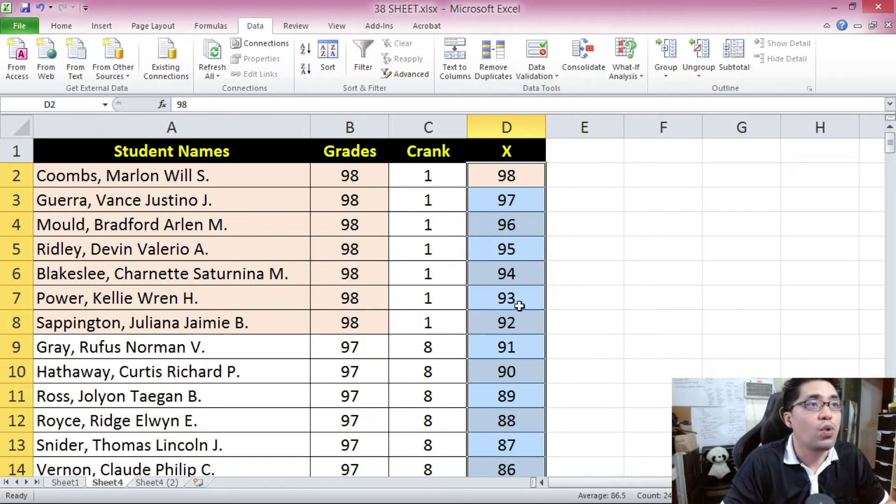
# Check the remaining grades in column X from D2 down to the end of the list.
pyautogui.click(509, 252)
pyautogui.click(521, 176)
pyautogui.scroll(-6, 521, 177)
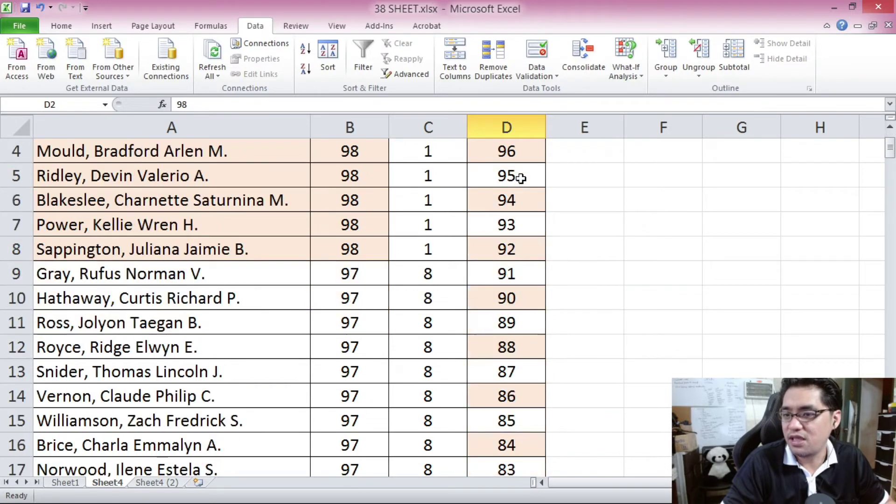
pyautogui.click(521, 302)
pyautogui.scroll(6, 516, 286)
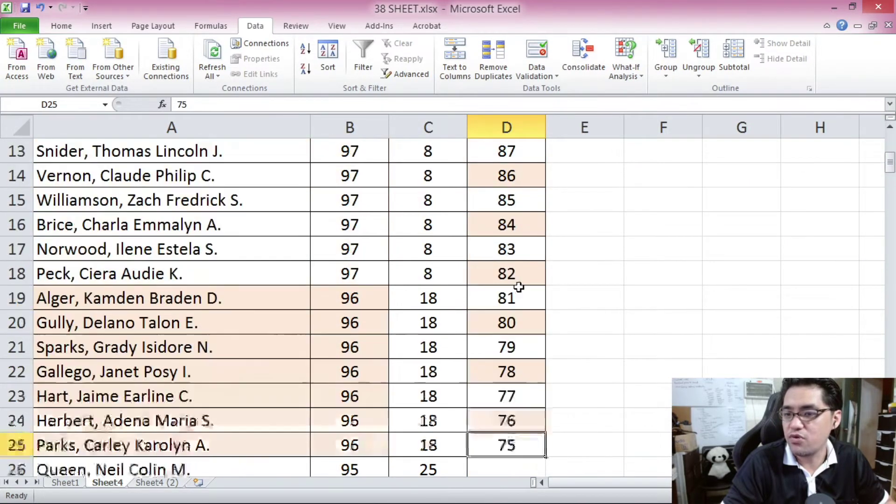
pyautogui.moveTo(890, 147); pyautogui.dragTo(890, 146)
pyautogui.click(524, 175)
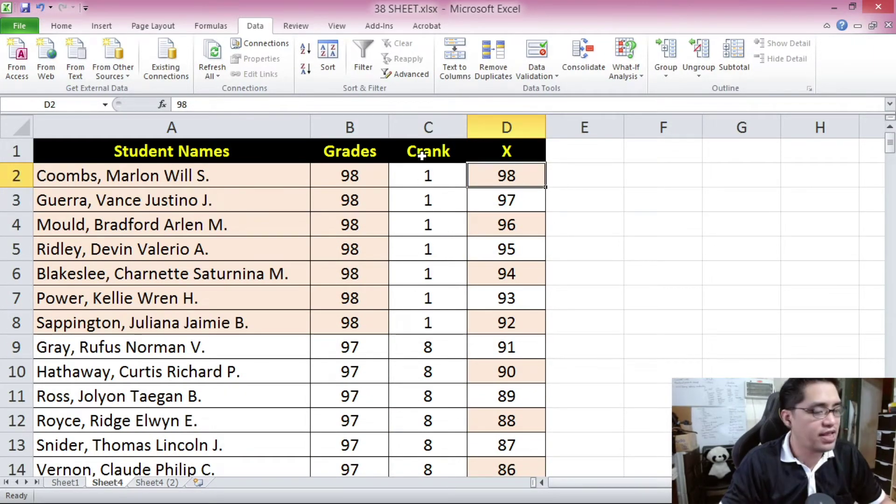
# Copy the Crank header into E1 and rename the new column header DRank.
pyautogui.click(437, 150)
pyautogui.hotkey('ctrl', 'c')
pyautogui.click(593, 153)
pyautogui.hotkey('ctrl', 'v')
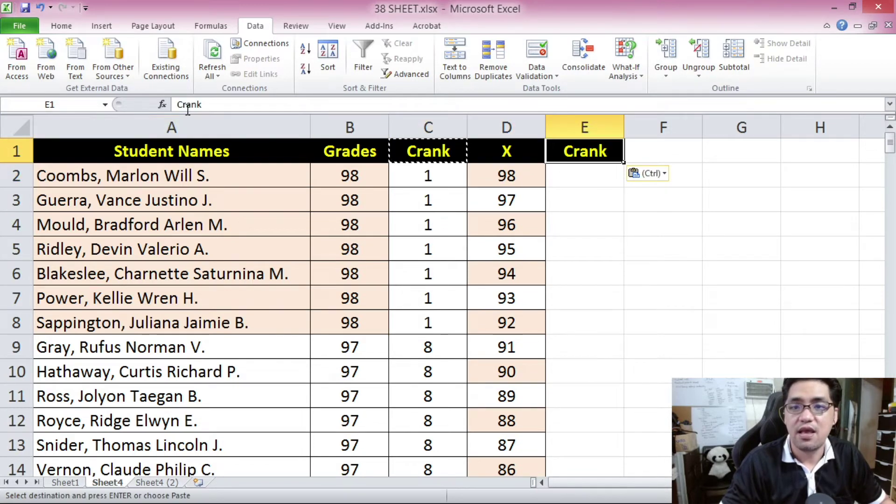
pyautogui.click(181, 104)
pyautogui.moveTo(177, 104); pyautogui.dragTo(189, 104)
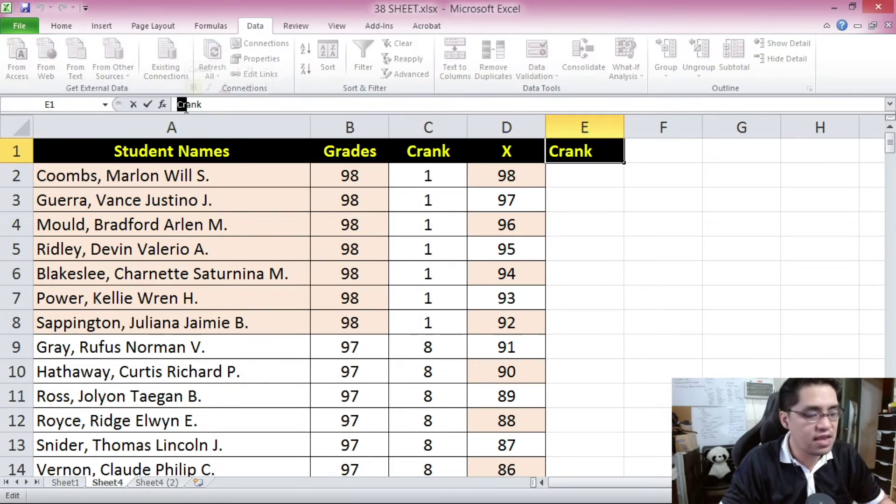
pyautogui.write('DR')
pyautogui.press('Return')
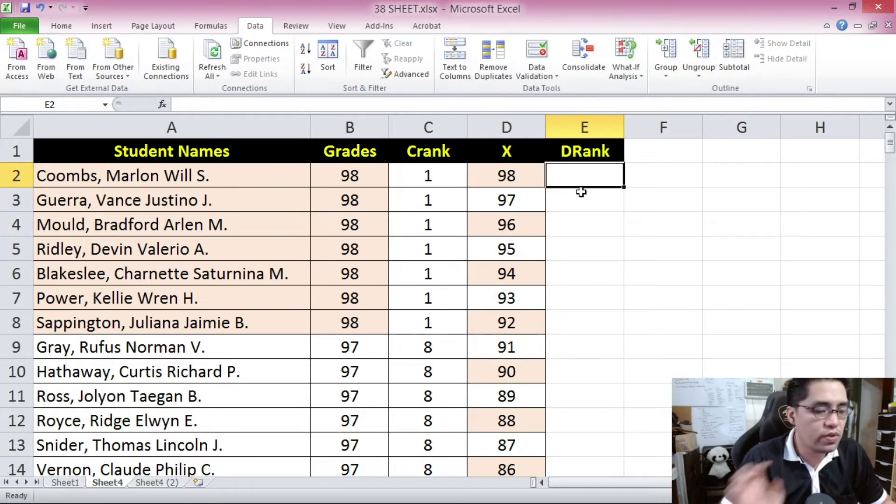
# Write the formula =RANK(B2,D2:D25,0) in E2 to rank the first grade against the list in column X.
pyautogui.write('=RANK(')
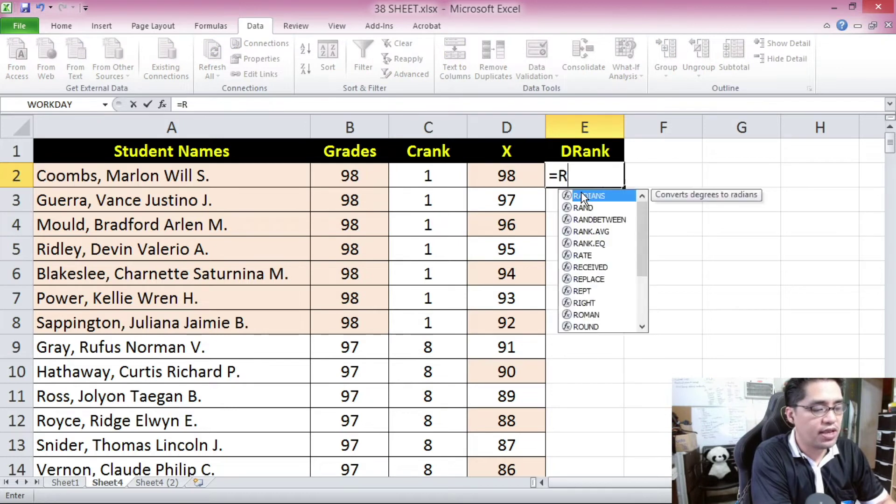
pyautogui.click(345, 175)
pyautogui.write(',')
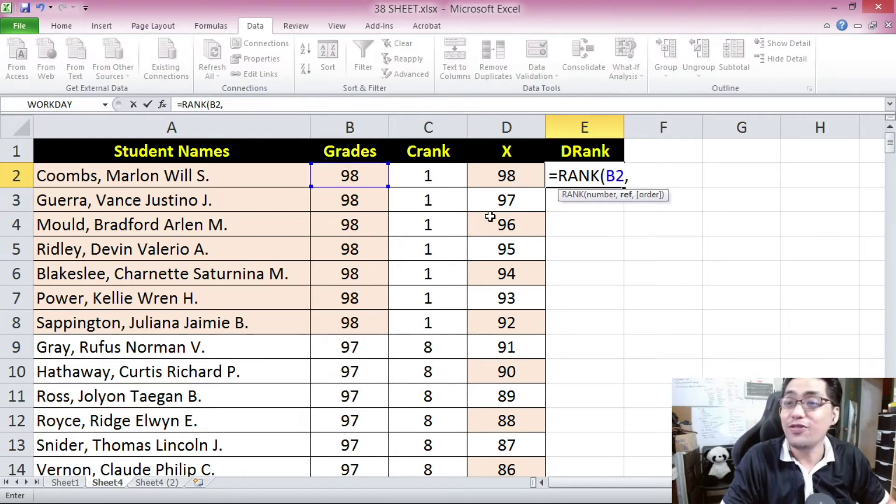
pyautogui.click(505, 176)
pyautogui.moveTo(889, 142); pyautogui.dragTo(890, 171)
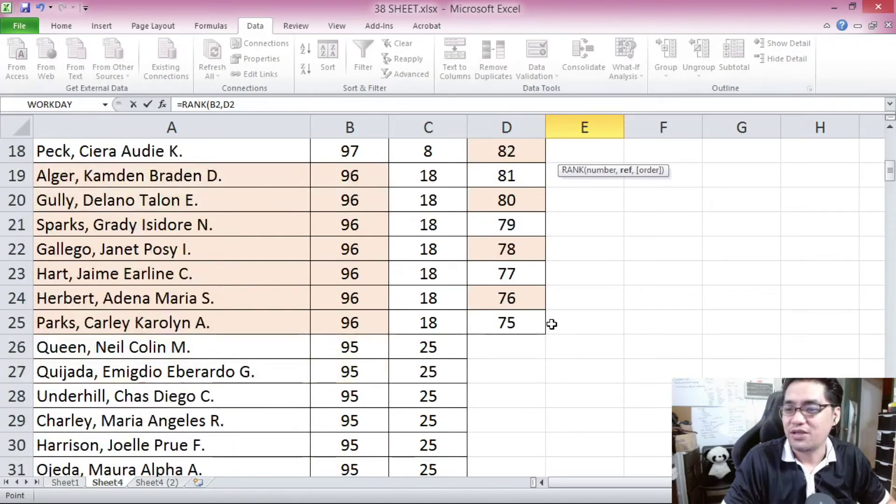
pyautogui.keyDown('shift'); pyautogui.click(520, 321); pyautogui.keyUp('shift')
pyautogui.write(',')
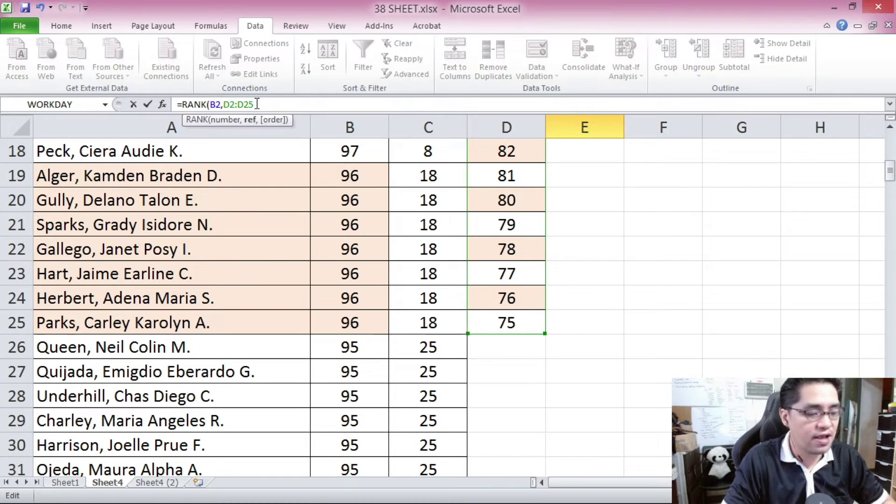
pyautogui.write('0')
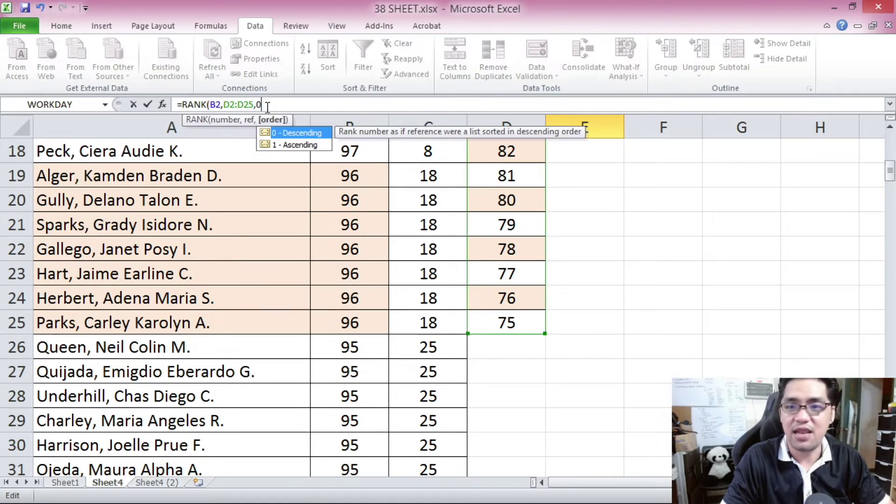
pyautogui.write(')')
# Make the range in the E2 formula absolute as $D$2:$D$25 and enter the formula.
pyautogui.click(231, 104)
pyautogui.press('F4')
pyautogui.click(257, 104)
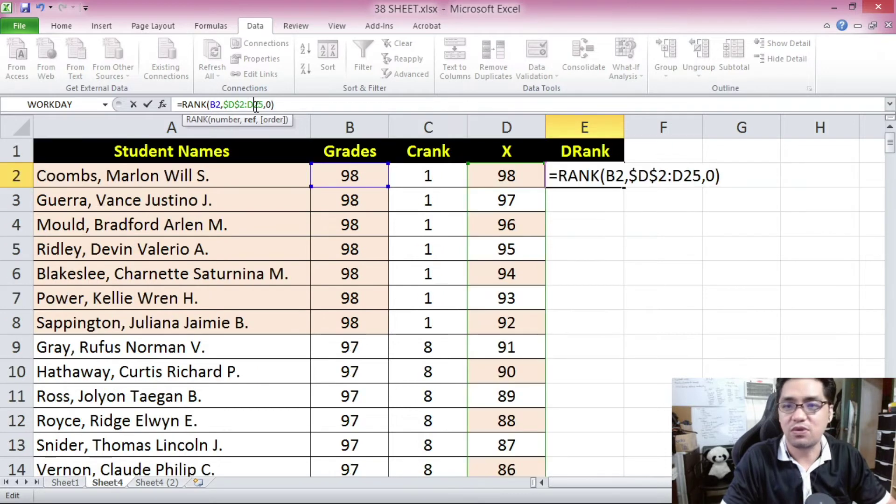
pyautogui.press('F4')
pyautogui.press('Return')
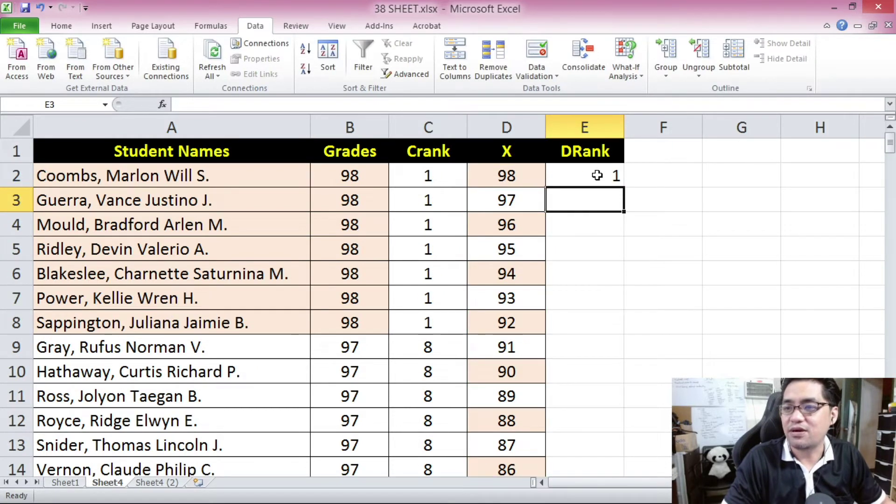
# Center the rank in E2 and copy its formula down the DRank column to E201.
pyautogui.click(567, 175)
pyautogui.click(62, 26)
pyautogui.click(279, 69)
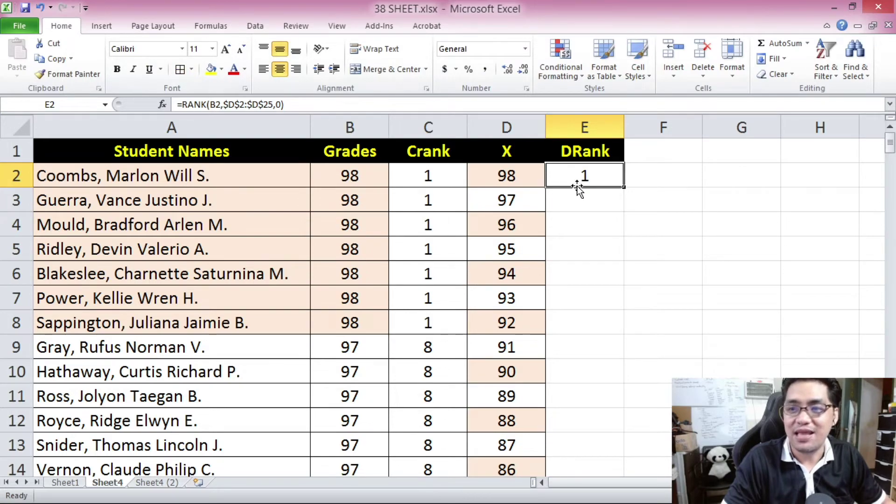
pyautogui.hotkey('ctrl', 'c')
pyautogui.moveTo(890, 146); pyautogui.dragTo(890, 412)
pyautogui.keyDown('shift'); pyautogui.click(554, 440); pyautogui.keyUp('shift')
pyautogui.hotkey('ctrl', 'v')
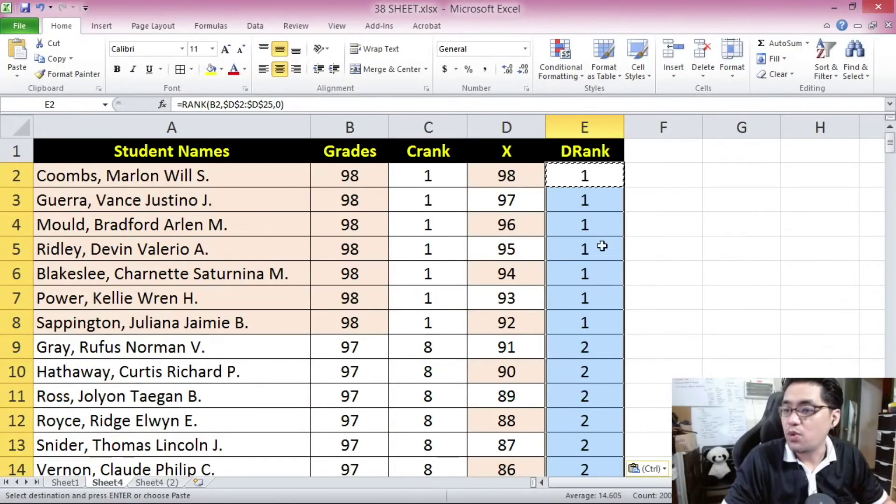
# Compare the DRank values with the groups of equal grades 98, 97 and 96 in the Grades column.
pyautogui.click(520, 226)
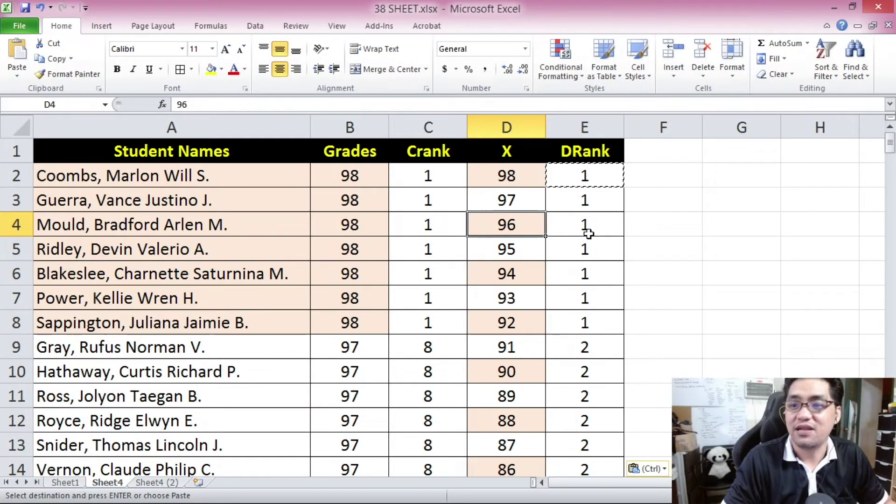
pyautogui.click(552, 177)
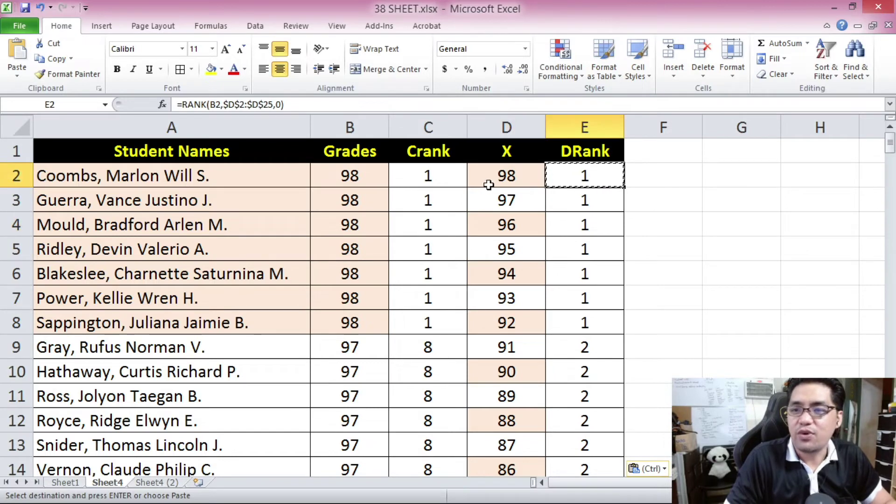
pyautogui.moveTo(350, 175); pyautogui.dragTo(368, 317)
pyautogui.moveTo(574, 176); pyautogui.dragTo(583, 316)
pyautogui.scroll(-2, 583, 310)
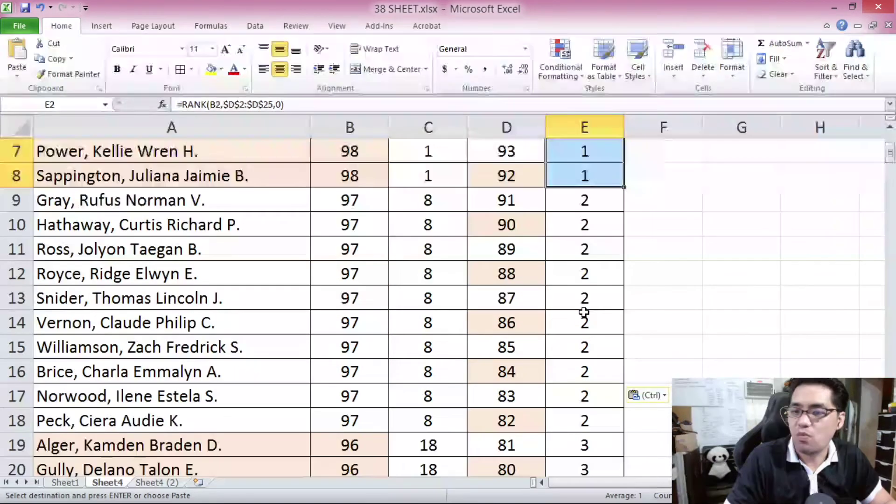
pyautogui.moveTo(352, 200); pyautogui.dragTo(340, 422)
pyautogui.moveTo(591, 201); pyautogui.dragTo(586, 410)
pyautogui.scroll(-3, 326, 244)
pyautogui.moveTo(336, 225); pyautogui.dragTo(379, 363)
pyautogui.moveTo(585, 225); pyautogui.dragTo(570, 356)
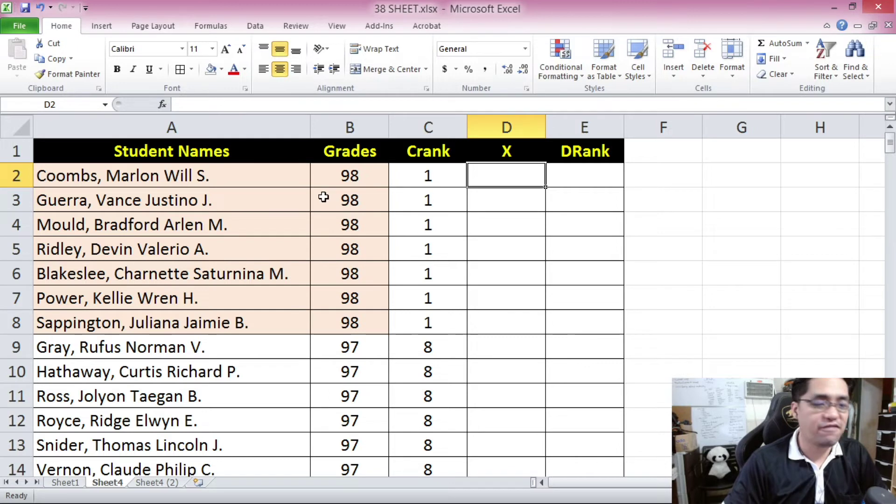
# Start a COUNTIF formula in D2 with B2 as the criteria, leaving the range argument empty: =COUNTIF(,B2).
pyautogui.write('=C')
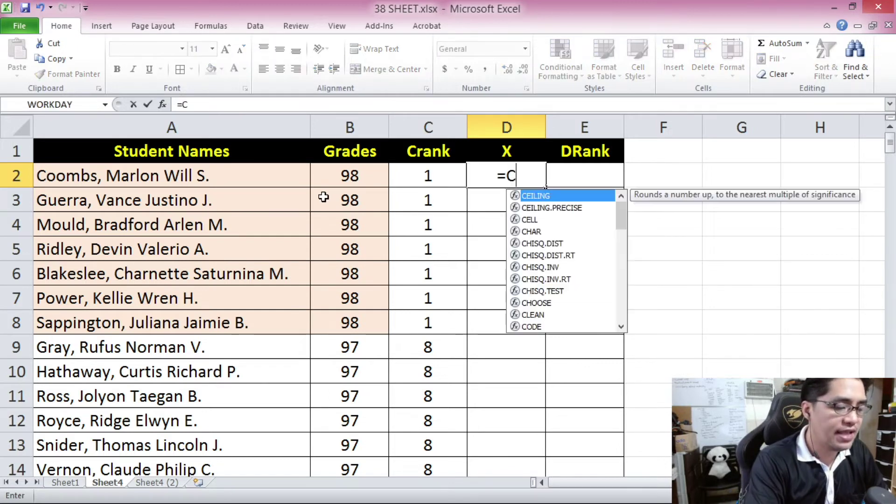
pyautogui.write('OUNTIF(')
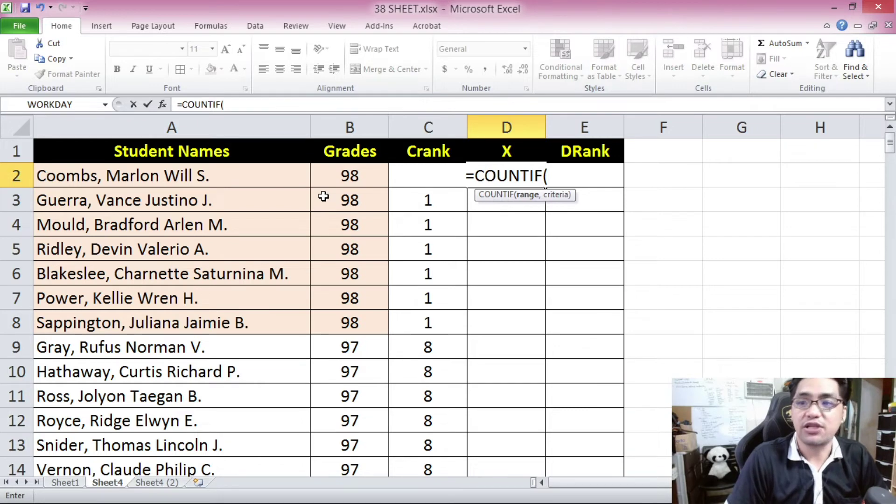
pyautogui.click(362, 175)
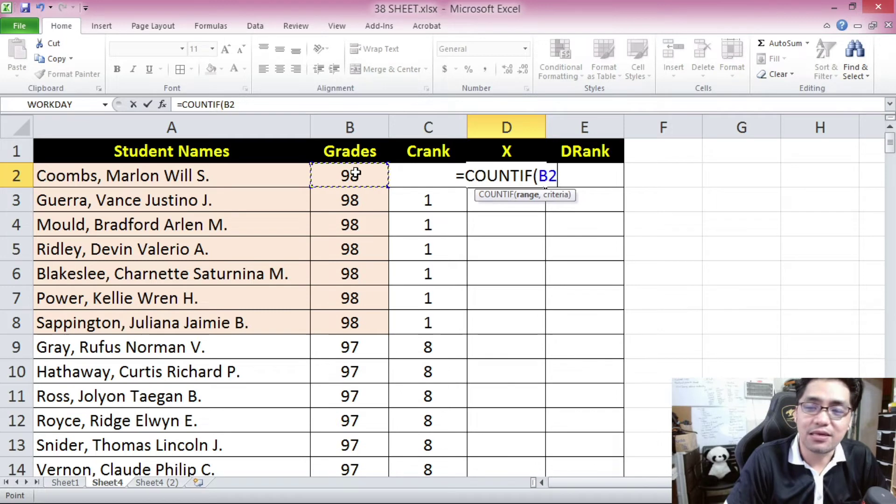
pyautogui.click(226, 104)
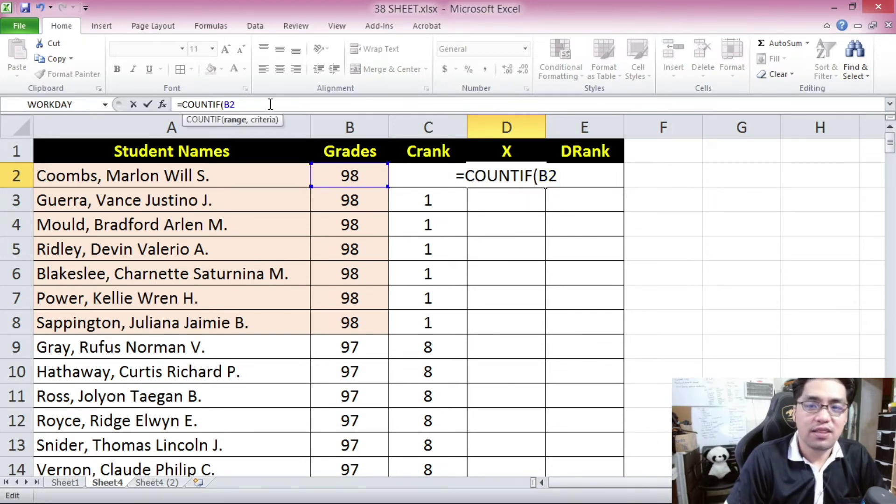
pyautogui.write(',B2')
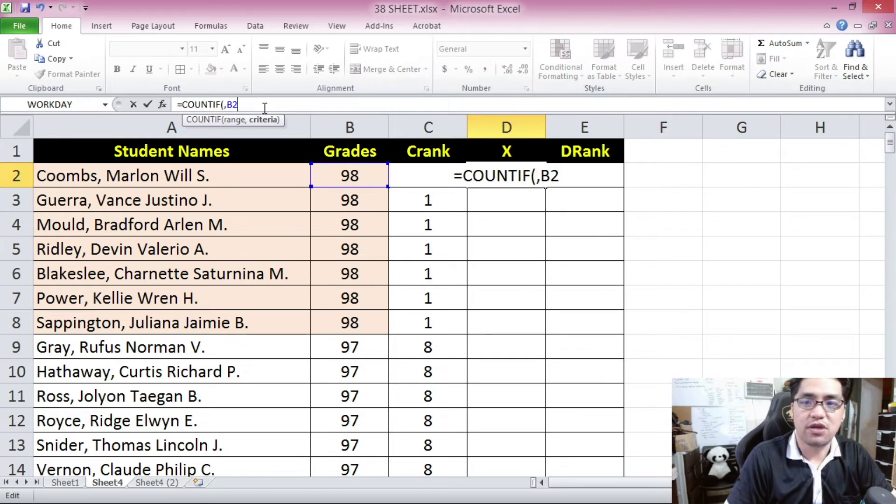
pyautogui.write(')')
# Fill in the D2 formula's range as B2:B2 with only the first reference absolute, and enter =COUNTIF($B$2:B2,B2).
pyautogui.click(222, 105)
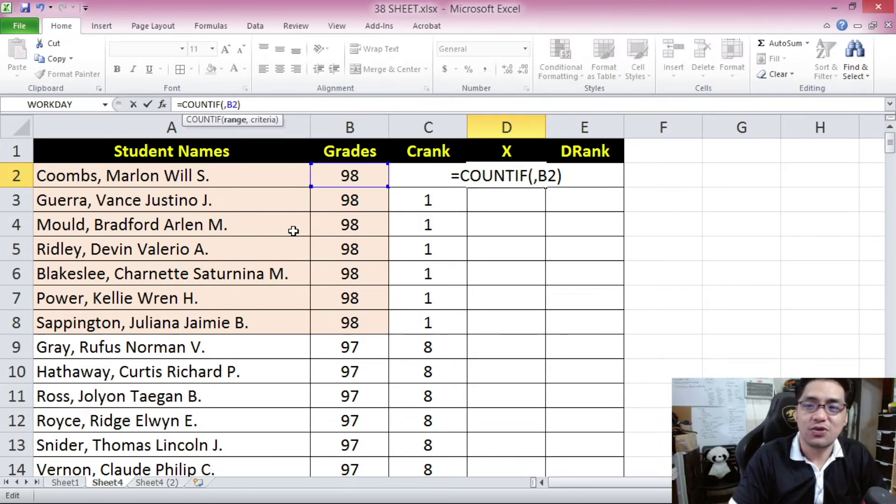
pyautogui.click(335, 180)
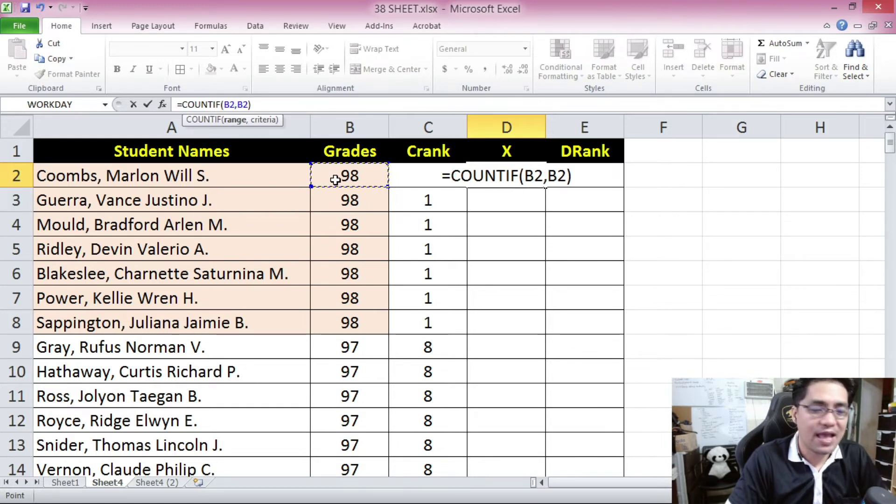
pyautogui.press('F8')
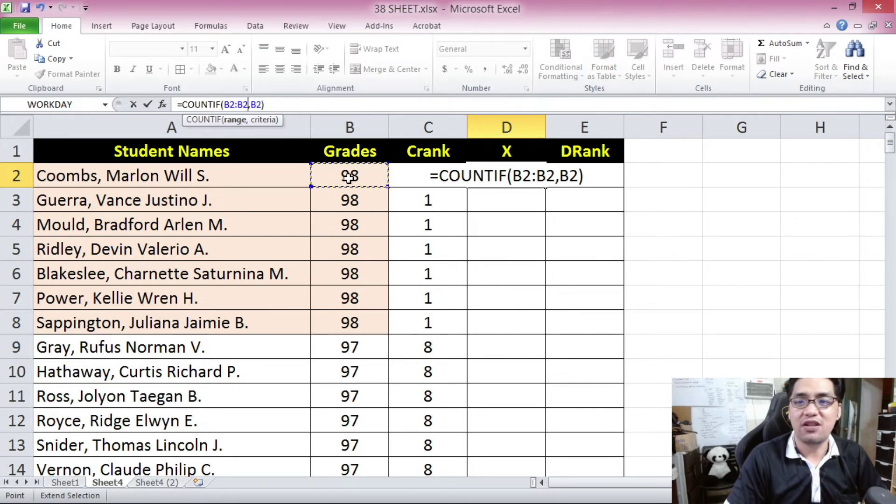
pyautogui.moveTo(230, 104); pyautogui.dragTo(247, 104)
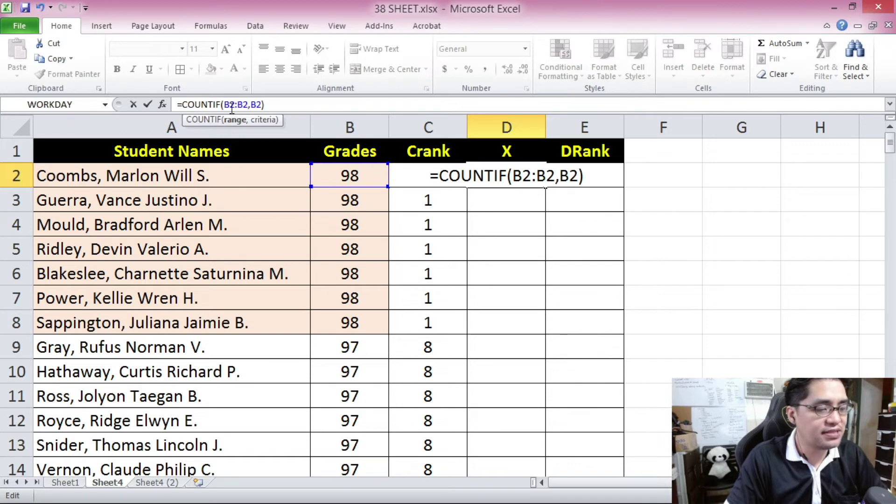
pyautogui.press('F4')
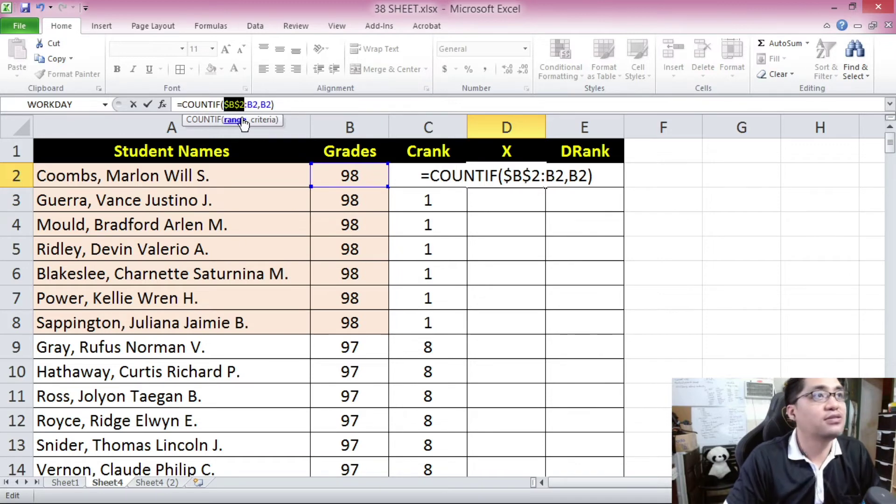
pyautogui.click(282, 105)
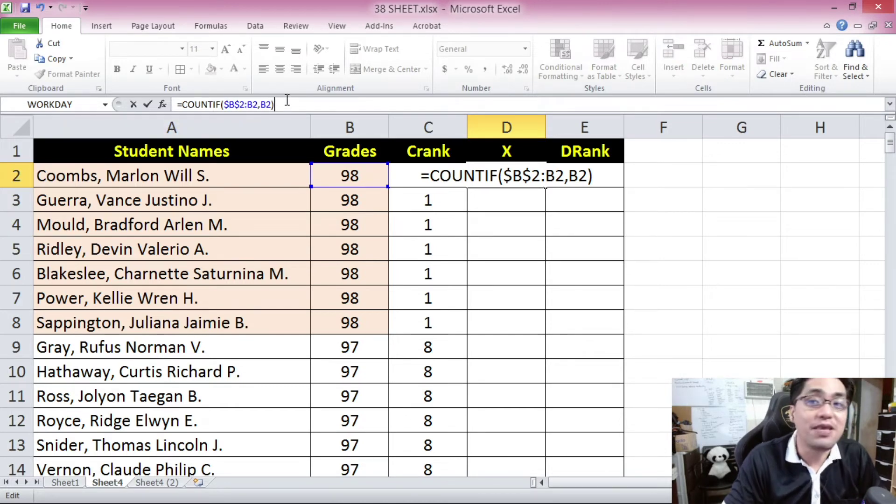
pyautogui.press('Return')
# Copy the COUNTIF formula from D2 down to D8, covering the group of students with grade 98.
pyautogui.click(528, 180)
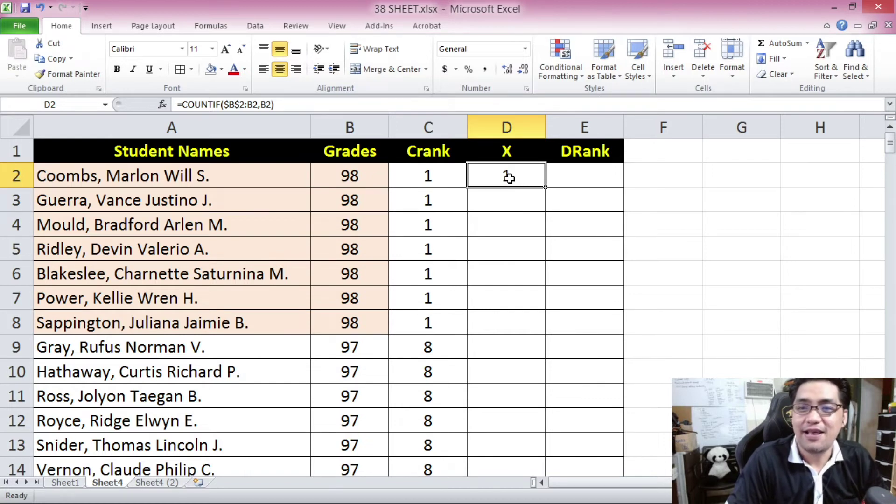
pyautogui.click(363, 181)
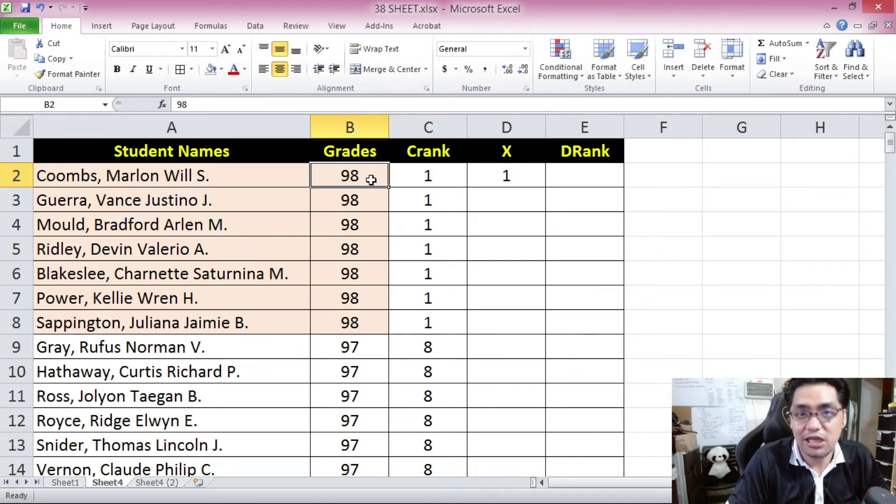
pyautogui.click(506, 176)
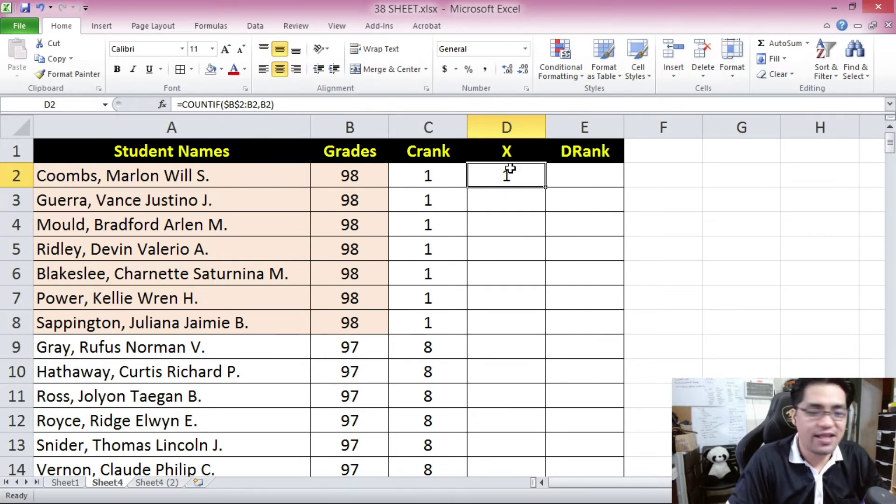
pyautogui.hotkey('ctrl', 'c')
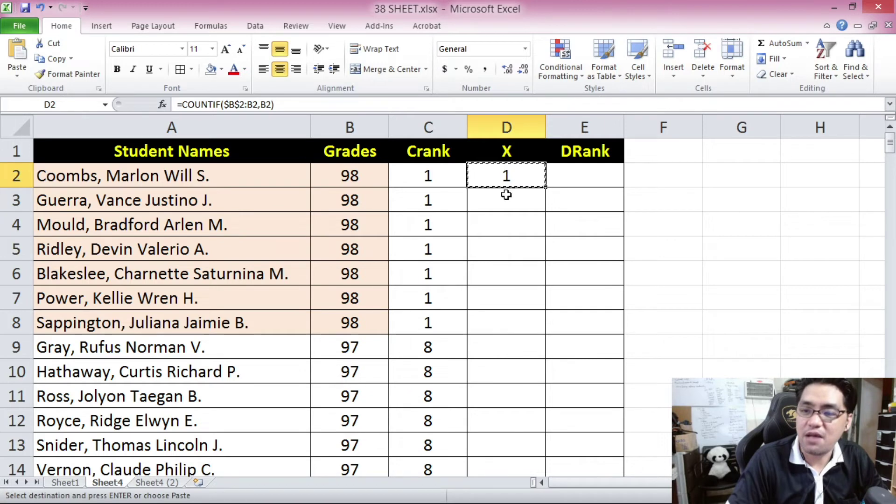
pyautogui.moveTo(508, 194); pyautogui.dragTo(506, 321)
pyautogui.hotkey('ctrl', 'v')
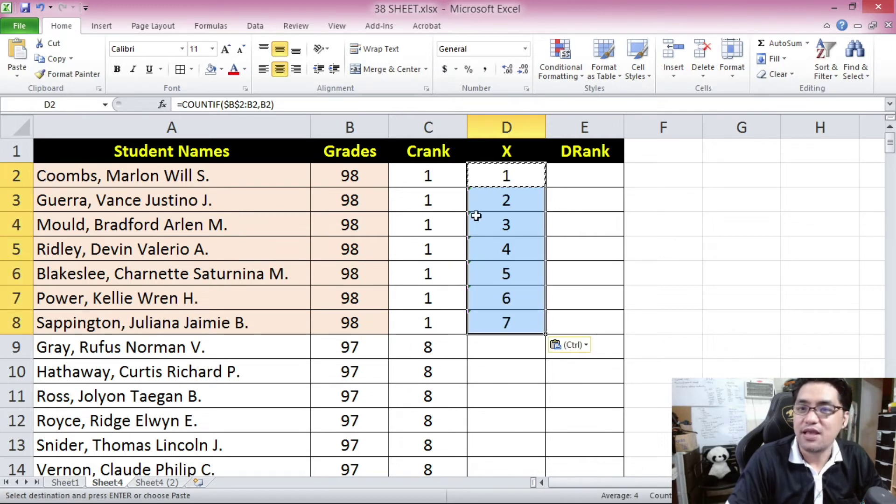
# Examine the copied formula in D3, comparing its fixed range start $B$2 with its relative range end B3.
pyautogui.click(498, 193)
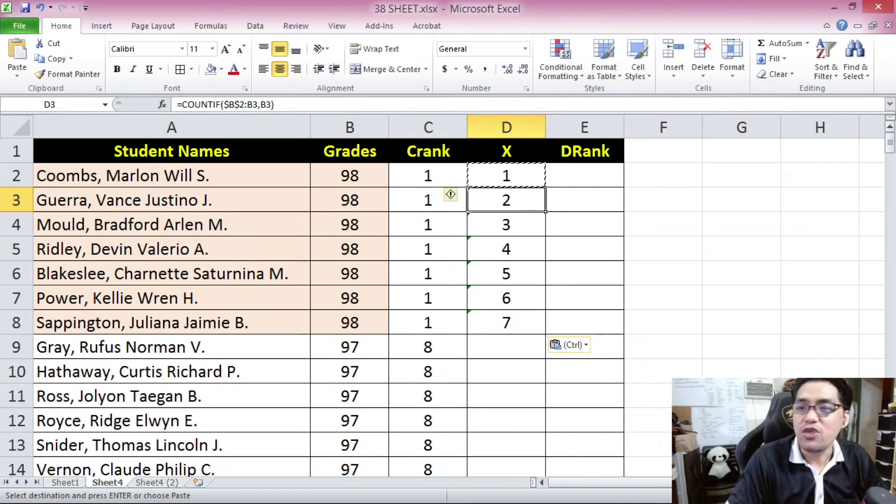
pyautogui.click(525, 183)
pyautogui.click(526, 200)
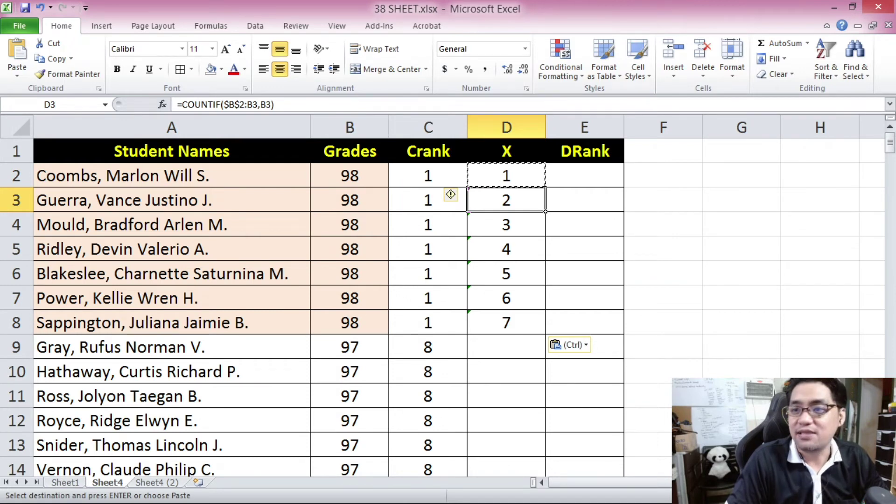
pyautogui.click(269, 106)
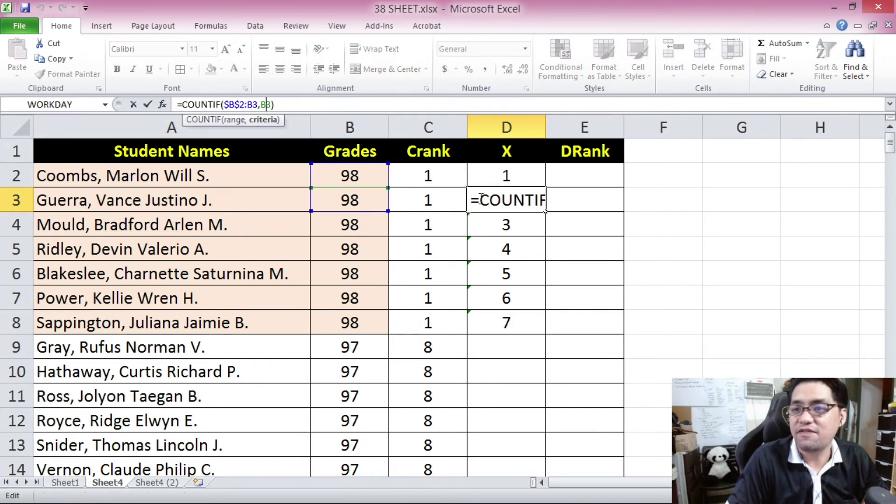
pyautogui.click(530, 210)
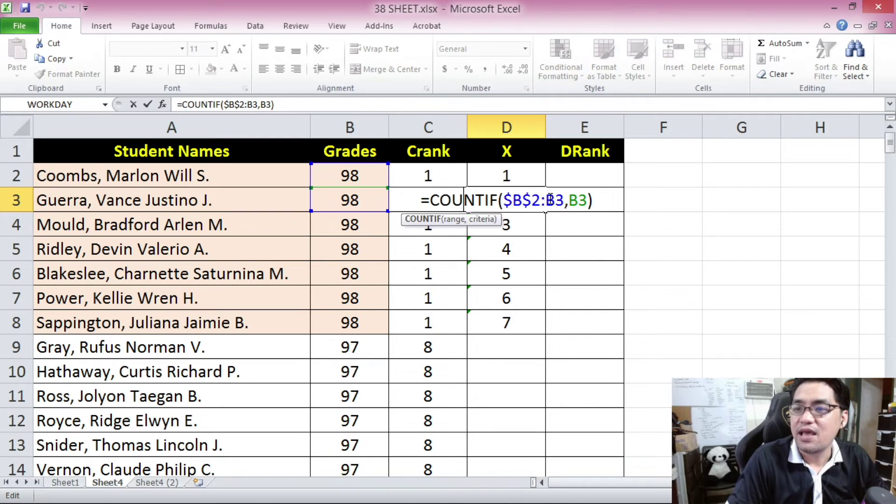
pyautogui.moveTo(546, 201); pyautogui.dragTo(564, 200)
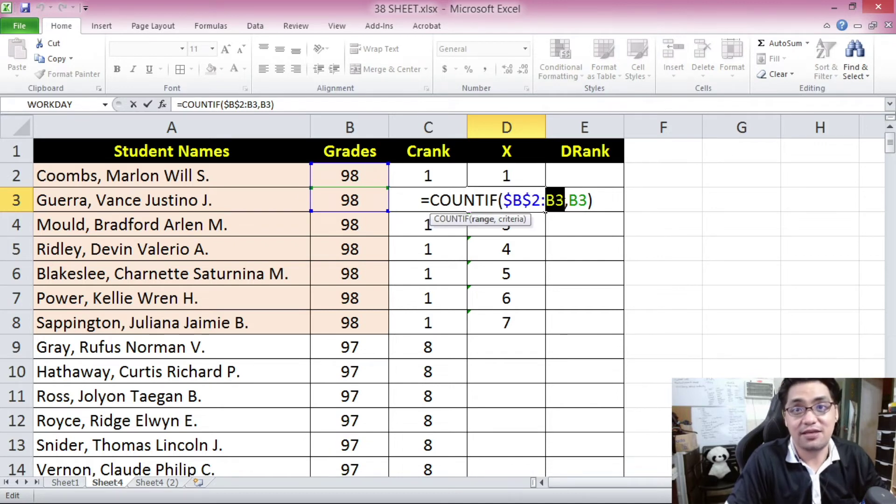
pyautogui.moveTo(569, 200); pyautogui.dragTo(504, 201)
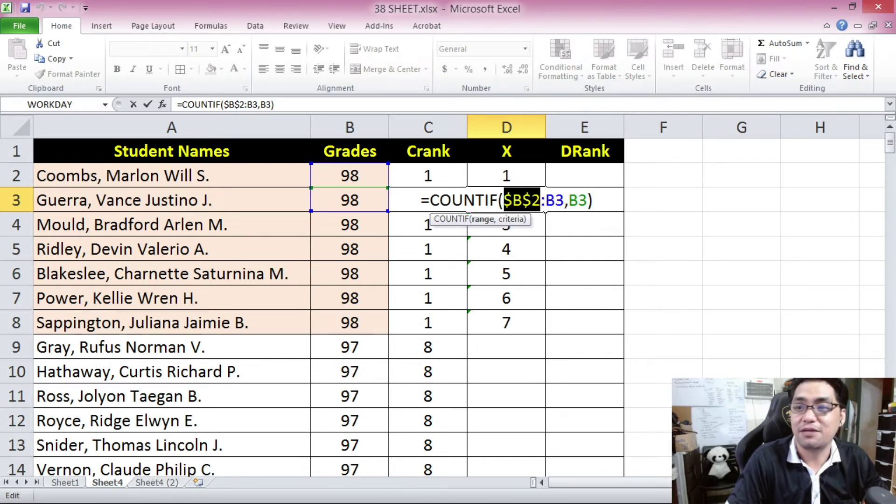
pyautogui.press('Escape')
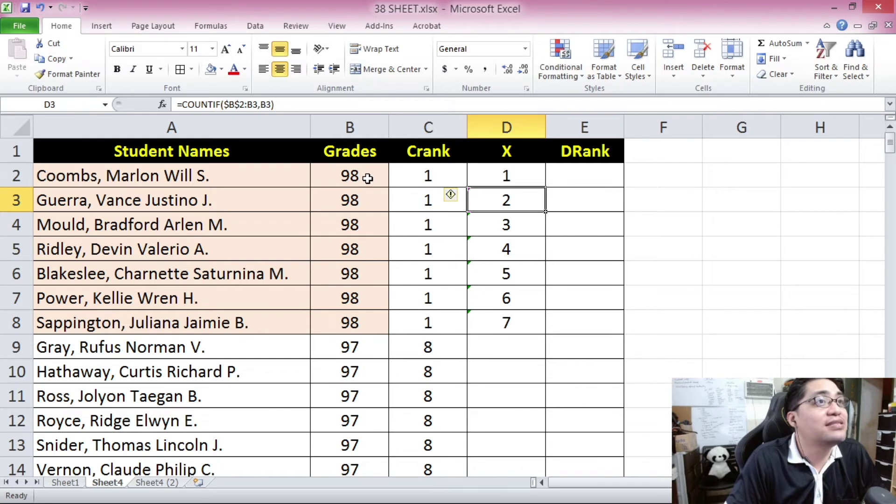
# Compare the running counts in D3 to D6 with the expanding ranges of grades from B2 down to each row.
pyautogui.moveTo(368, 176); pyautogui.dragTo(371, 191)
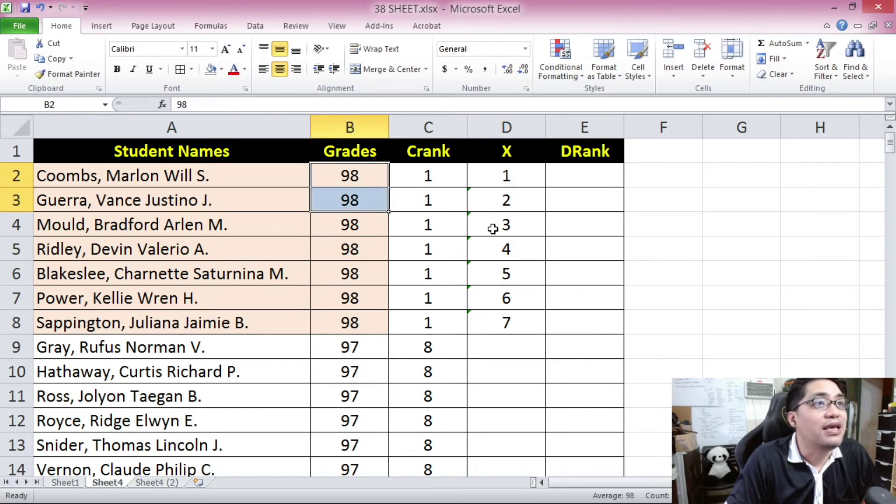
pyautogui.click(508, 225)
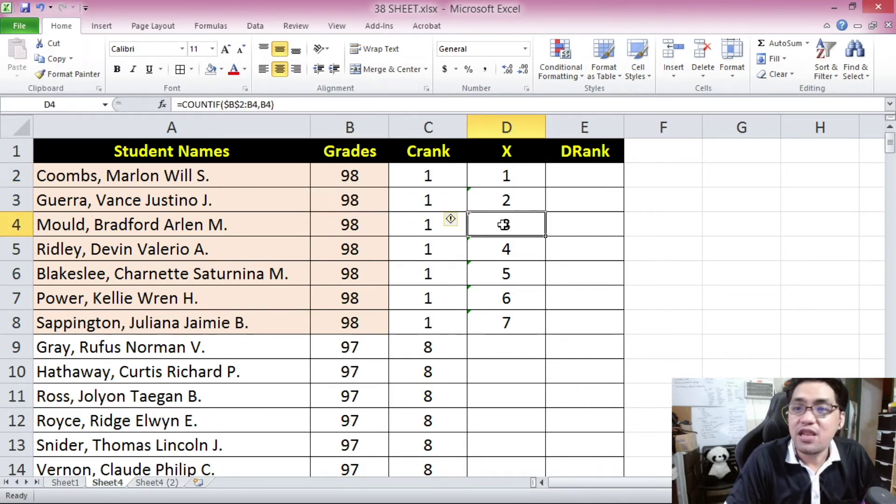
pyautogui.moveTo(371, 178); pyautogui.dragTo(374, 217)
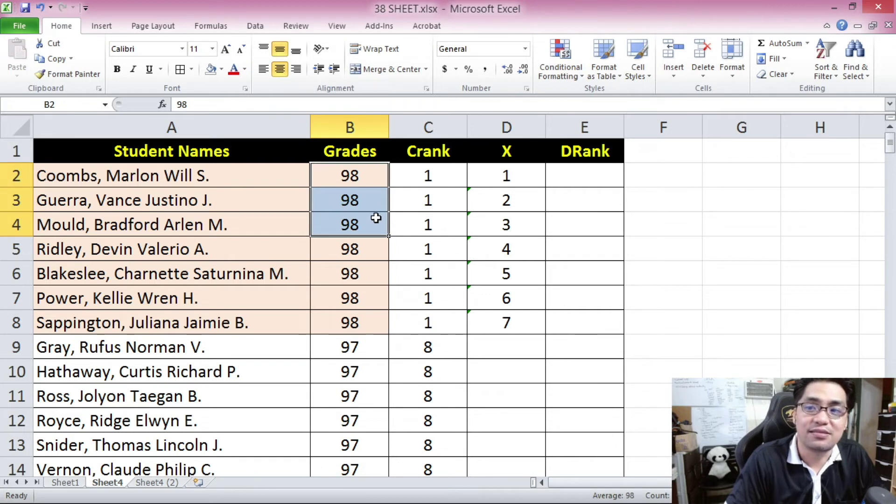
pyautogui.click(511, 252)
pyautogui.moveTo(366, 182); pyautogui.dragTo(362, 248)
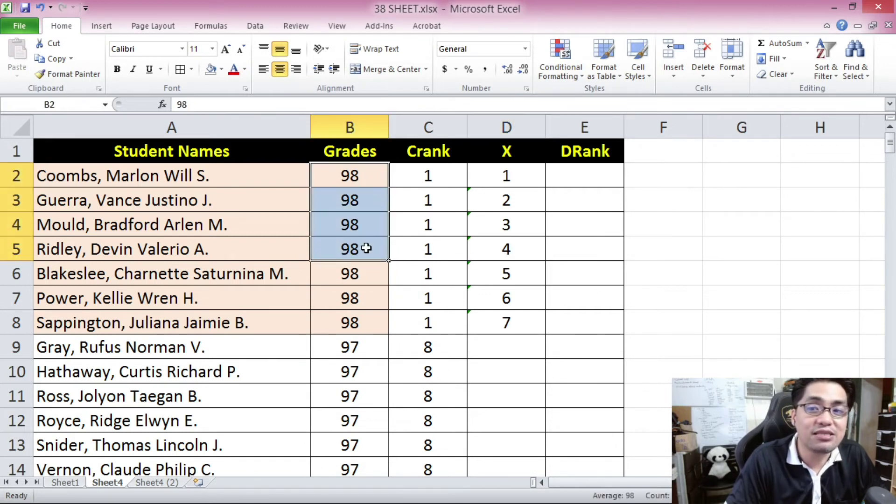
pyautogui.click(494, 274)
pyautogui.moveTo(350, 177); pyautogui.dragTo(366, 275)
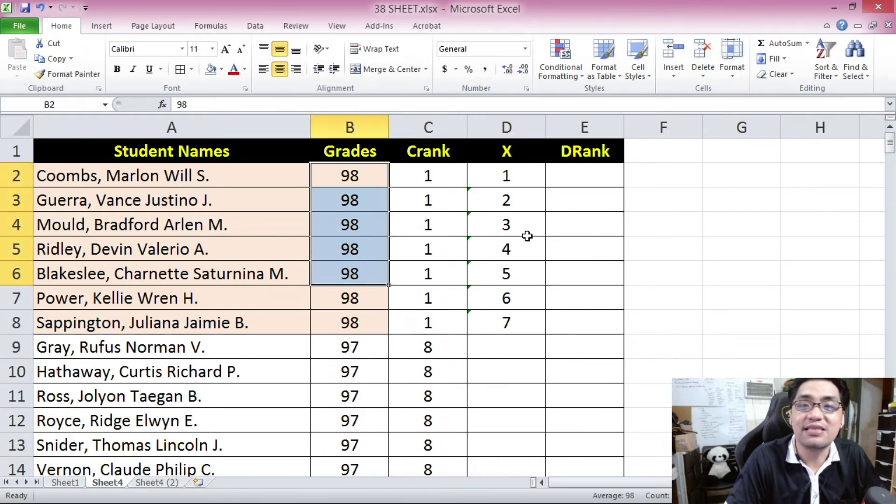
# Copy the COUNTIF formula from D2 down the whole X column to D201.
pyautogui.click(504, 237)
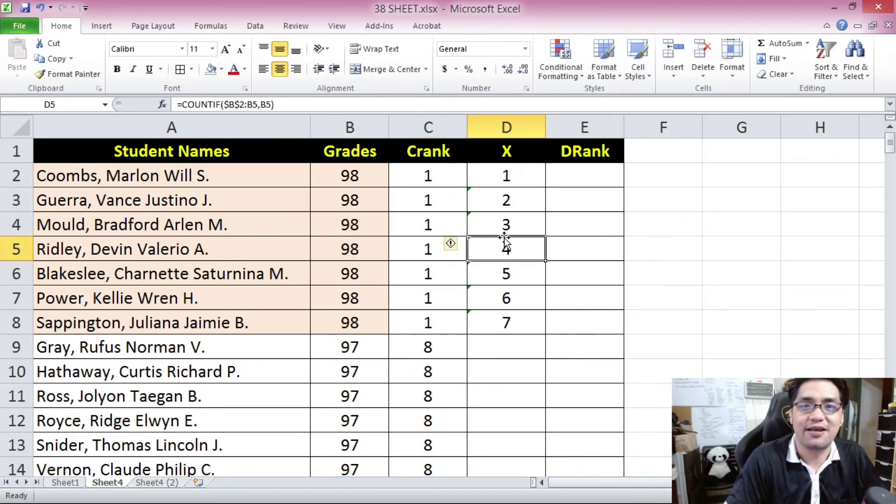
pyautogui.press('Up')
pyautogui.press('Up')
pyautogui.press('Up')
pyautogui.hotkey('ctrl', 'c')
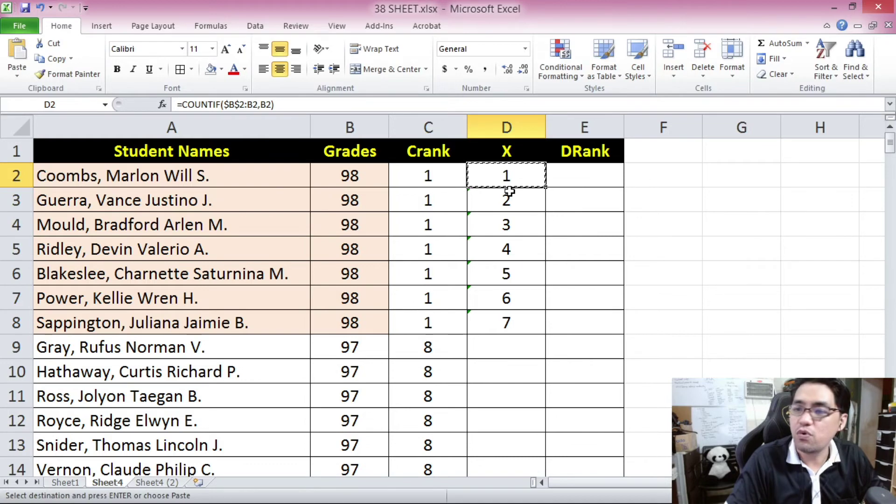
pyautogui.moveTo(890, 146); pyautogui.dragTo(890, 156)
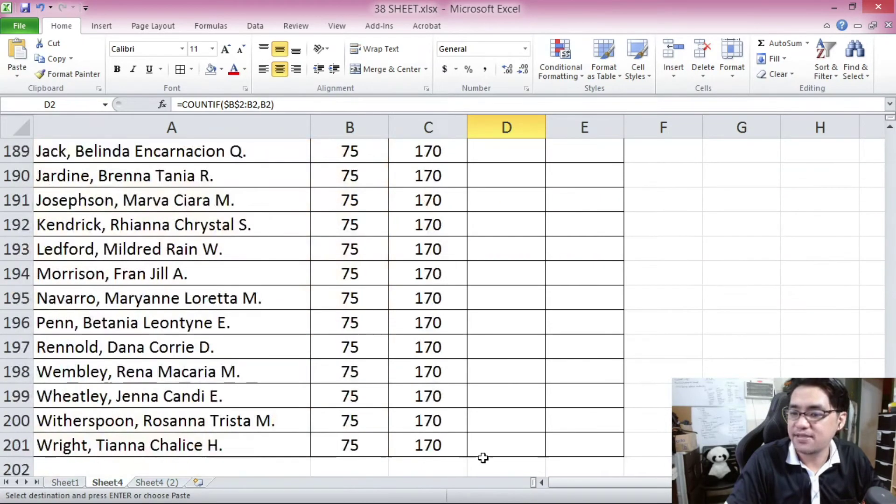
pyautogui.keyDown('shift'); pyautogui.click(490, 444); pyautogui.keyUp('shift')
pyautogui.hotkey('ctrl', 'v')
# Check the X column's counts where the grades change from 98 to 97, at rows 8 and 9.
pyautogui.click(474, 329)
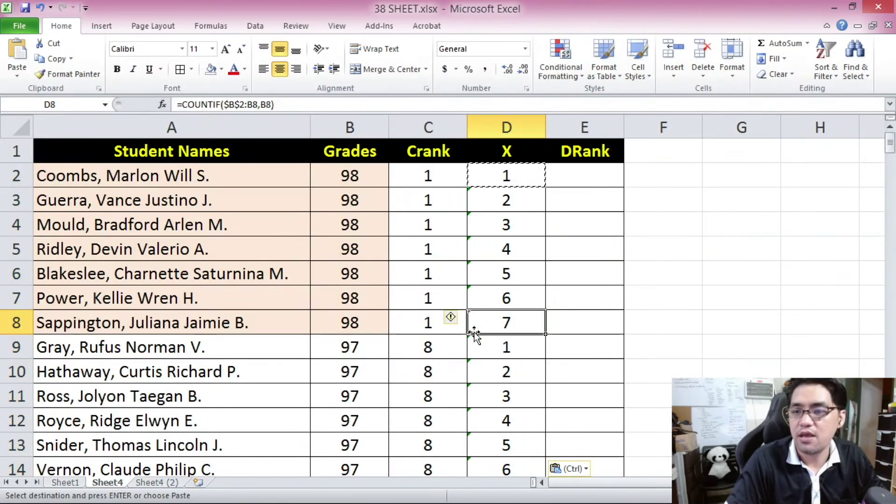
pyautogui.scroll(-1, 474, 329)
pyautogui.scroll(1, 486, 306)
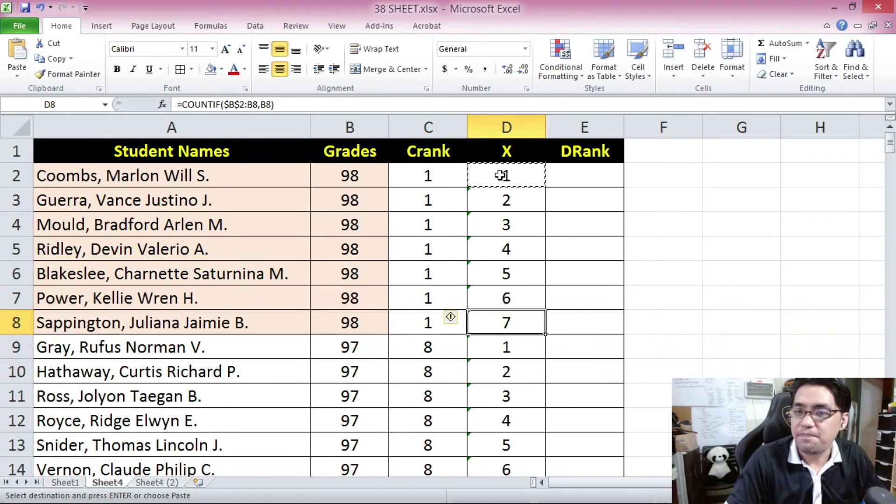
pyautogui.click(495, 176)
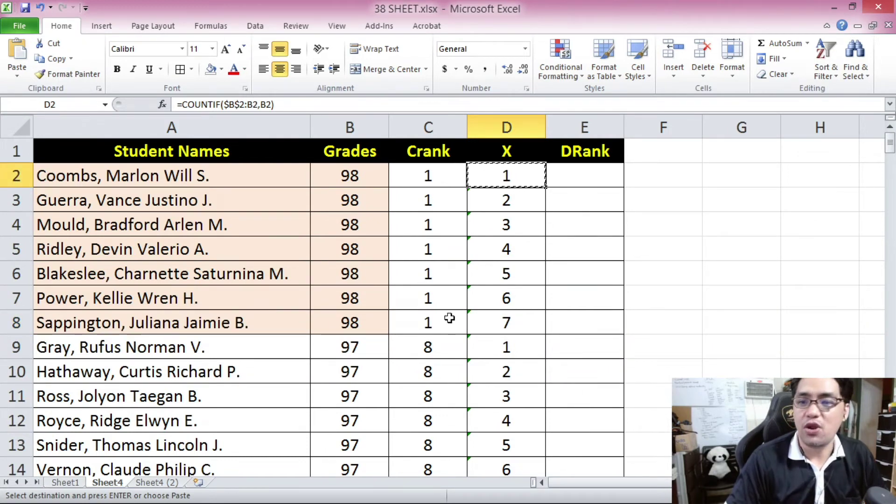
pyautogui.click(382, 345)
pyautogui.click(501, 346)
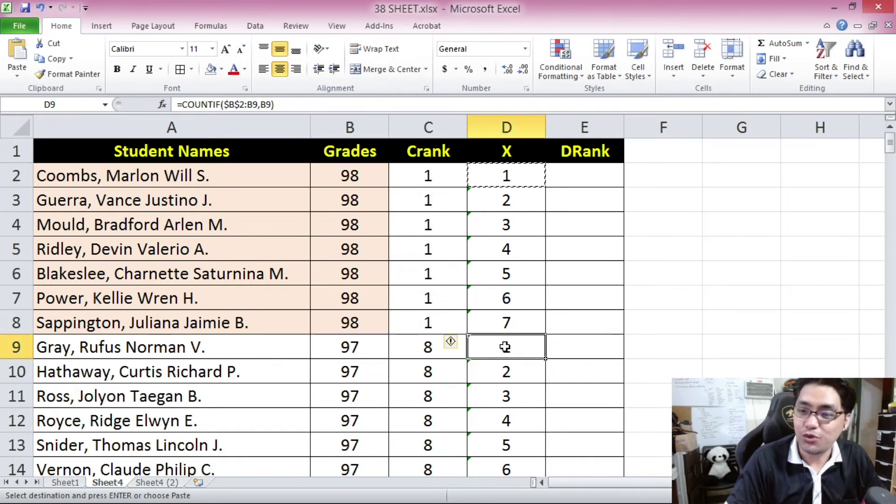
# Compare the grades with the X counts at the first row of each grade, in rows 2, 9 and 19.
pyautogui.click(347, 343)
pyautogui.scroll(-1, 399, 331)
pyautogui.scroll(1, 400, 327)
pyautogui.click(357, 172)
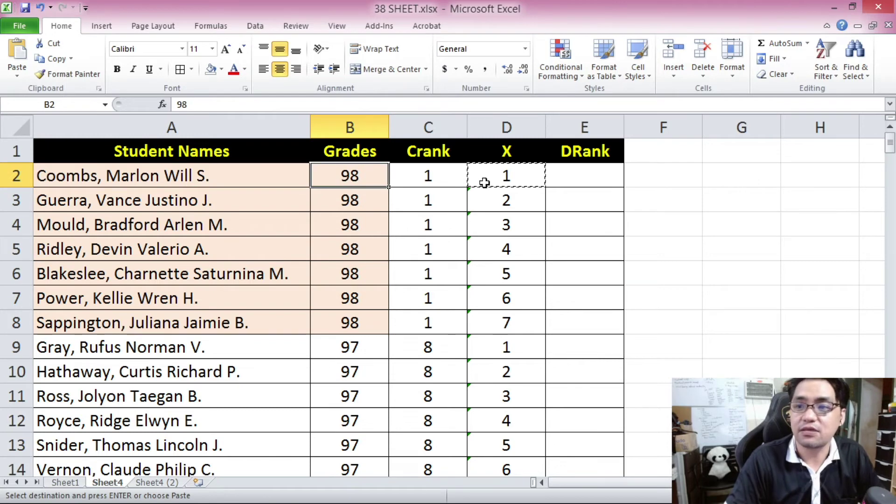
pyautogui.click(480, 182)
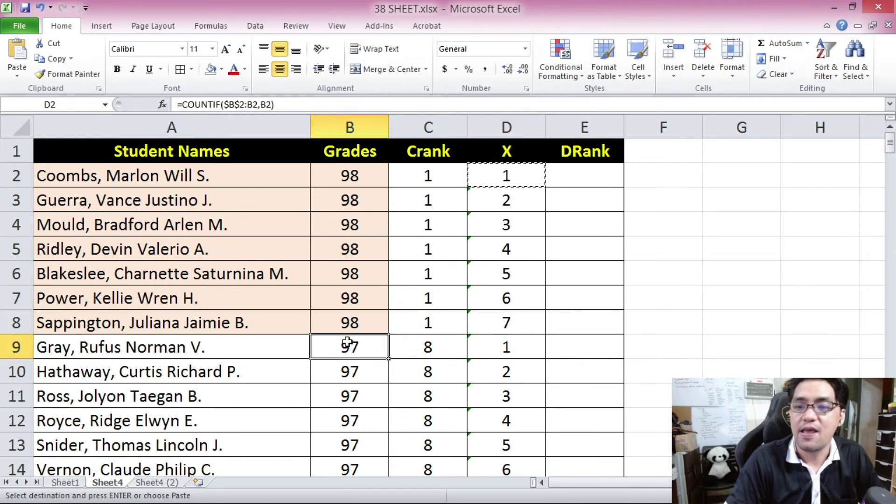
pyautogui.click(345, 345)
pyautogui.scroll(-1, 350, 327)
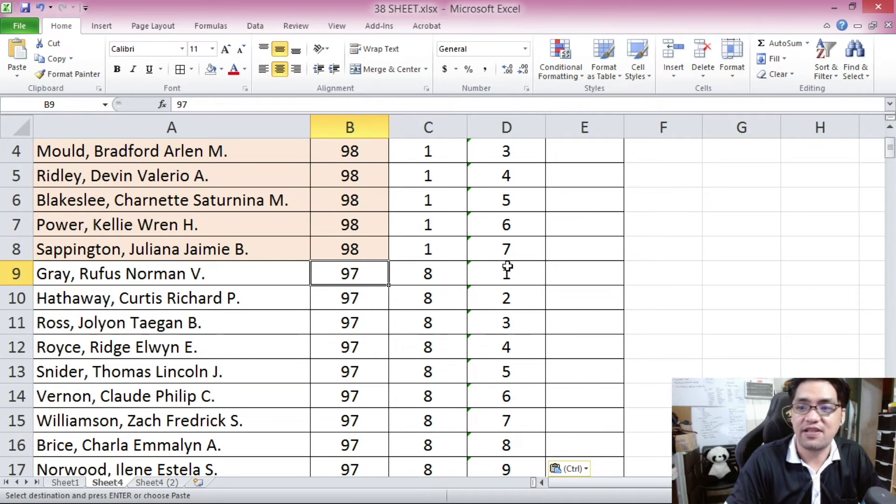
pyautogui.click(507, 269)
pyautogui.scroll(-3, 368, 266)
pyautogui.click(364, 291)
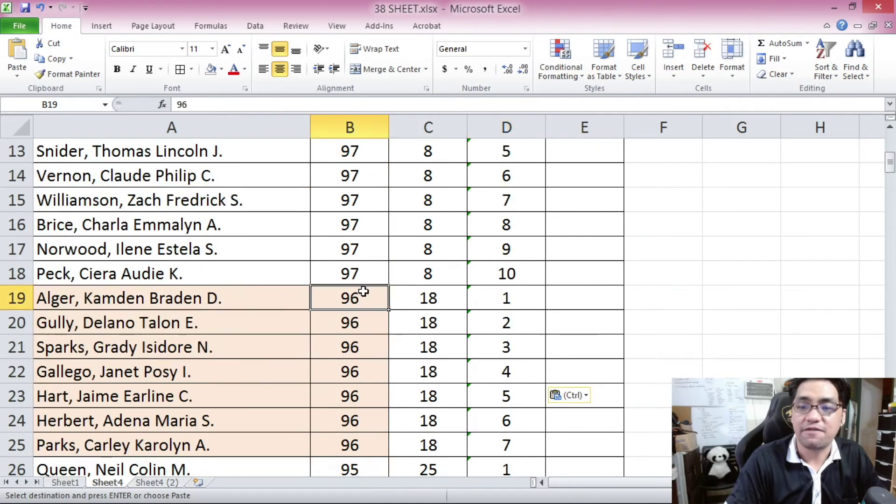
pyautogui.click(491, 301)
pyautogui.scroll(-4, 379, 355)
pyautogui.scroll(8, 378, 356)
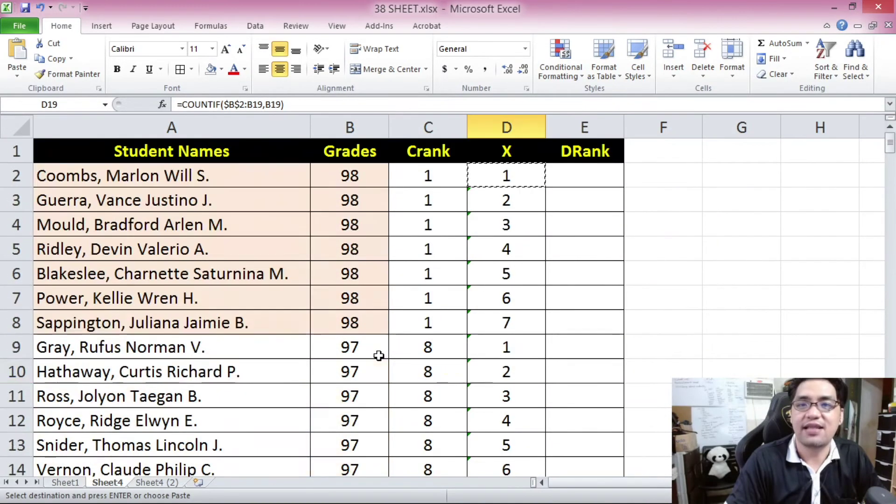
pyautogui.hotkey('ctrl', 'v')
# Wrap the COUNTIF formula in D2 in an IF function that tests whether the count equals 1.
pyautogui.click(508, 180)
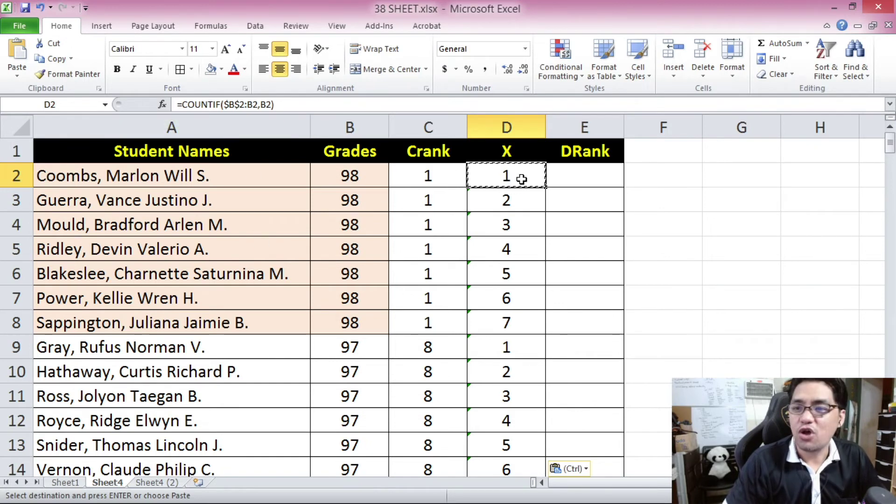
pyautogui.doubleClick(481, 174)
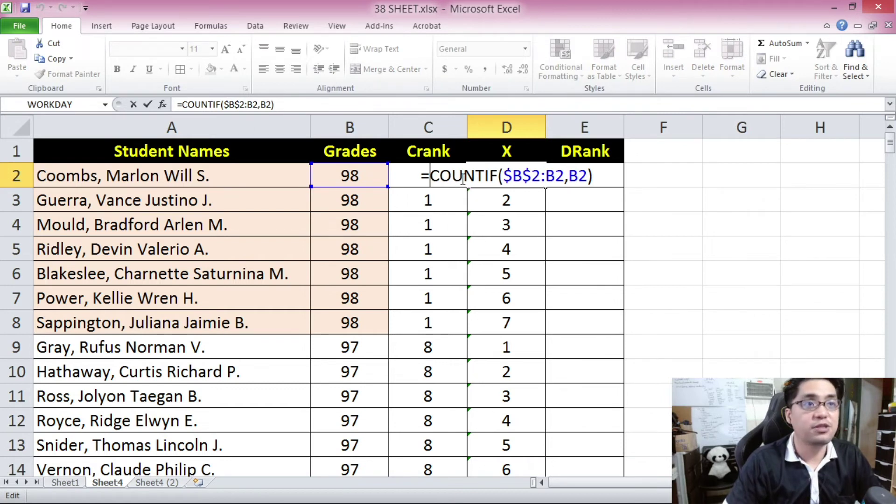
pyautogui.write('IF(')
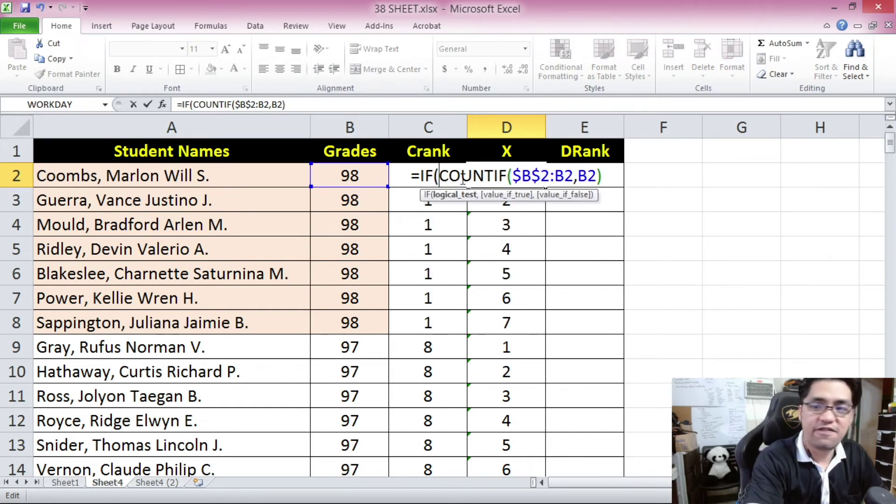
pyautogui.moveTo(439, 176); pyautogui.dragTo(601, 184)
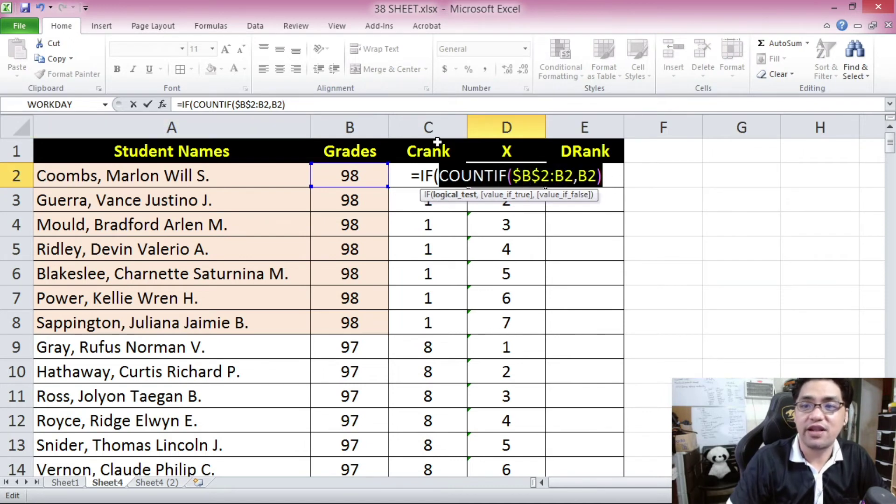
pyautogui.click(611, 175)
pyautogui.write('=1')
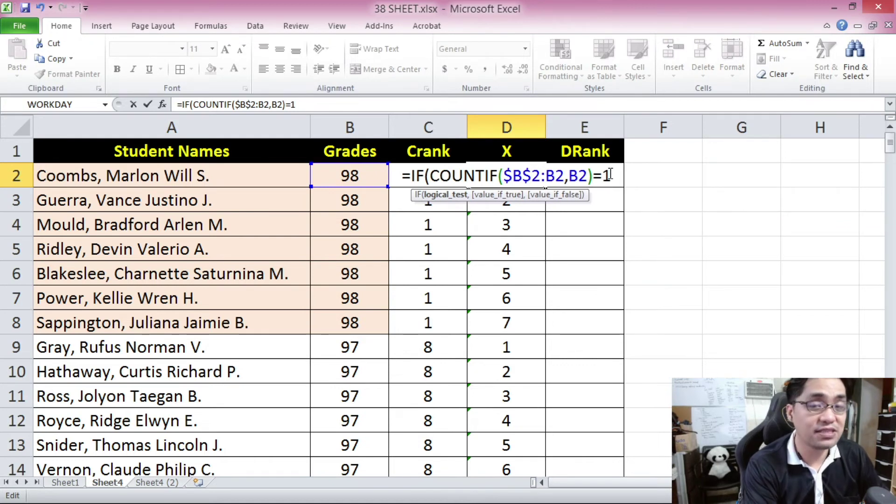
# Complete D2's IF formula so it returns B2 when true and an empty string ("") when false.
pyautogui.write(',')
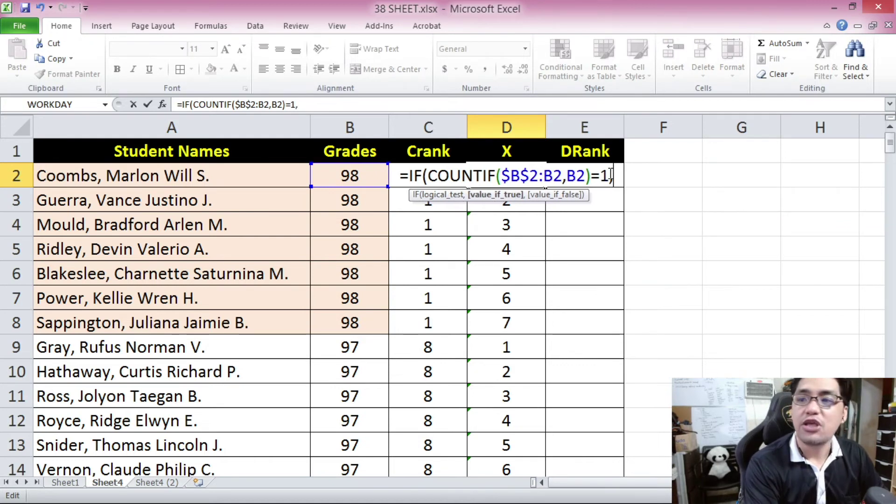
pyautogui.click(373, 178)
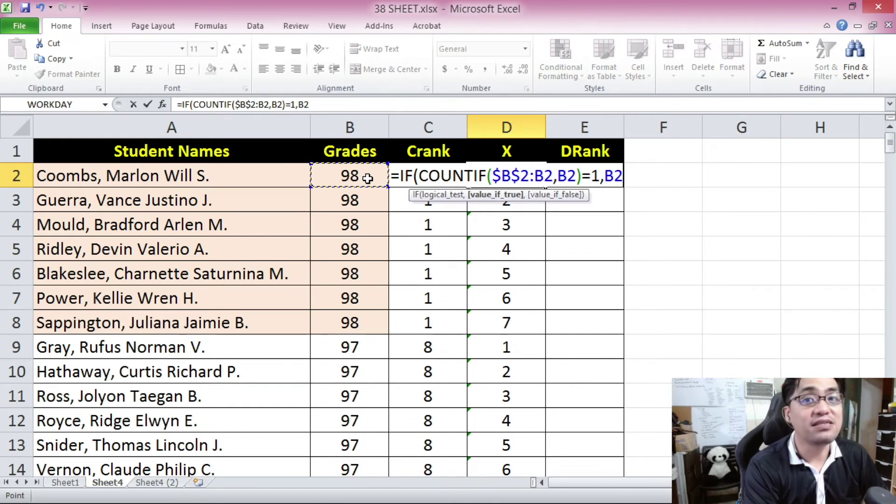
pyautogui.write(',')
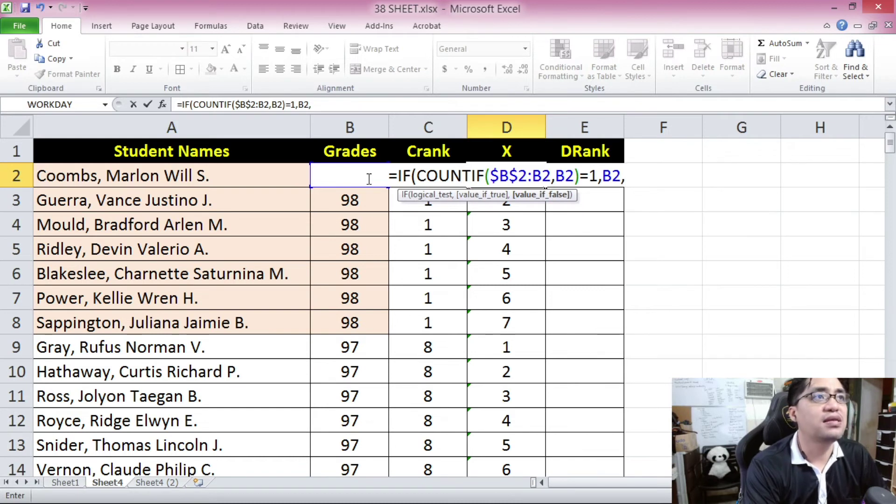
pyautogui.write('""')
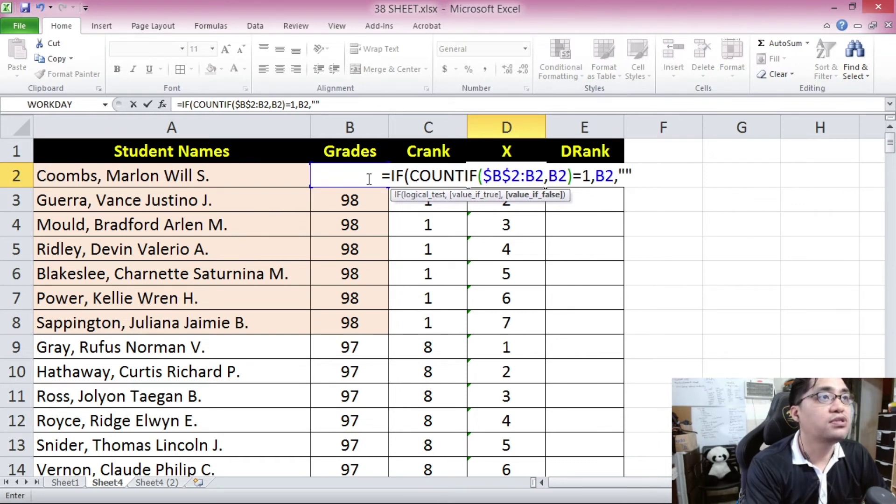
pyautogui.write(')')
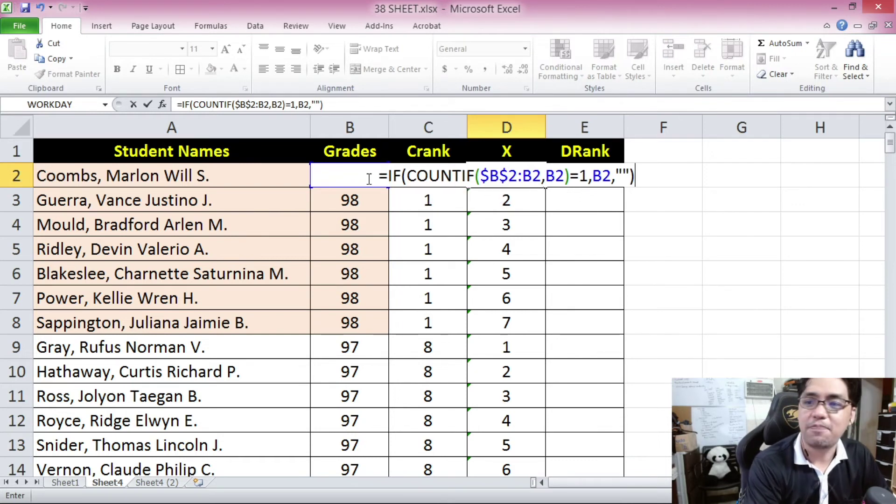
pyautogui.press('Return')
# Copy the IF formula from D2 down the whole X column to D201.
pyautogui.click(506, 174)
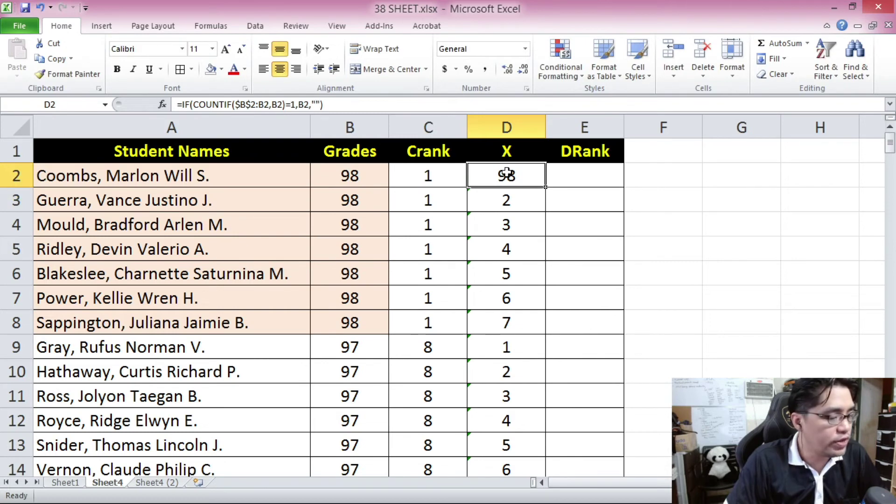
pyautogui.hotkey('ctrl', 'c')
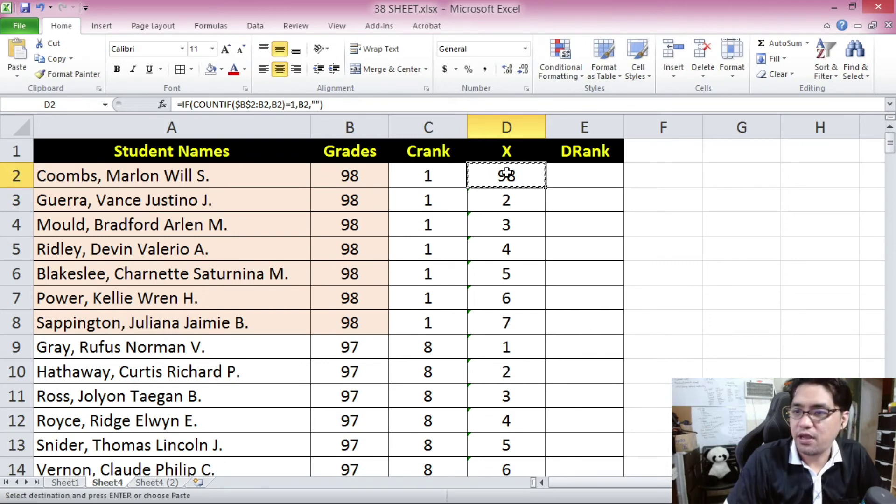
pyautogui.moveTo(890, 145); pyautogui.dragTo(891, 441)
pyautogui.keyDown('shift'); pyautogui.click(505, 439); pyautogui.keyUp('shift')
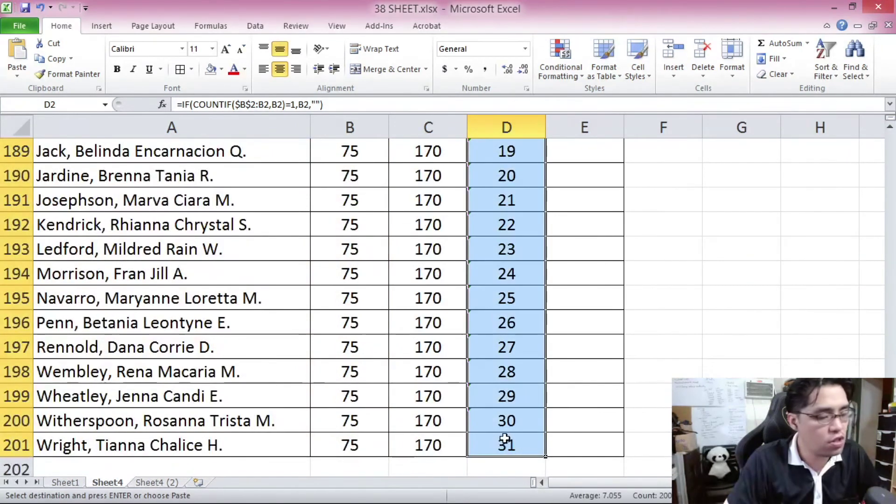
pyautogui.hotkey('ctrl', 'v')
pyautogui.click(549, 221)
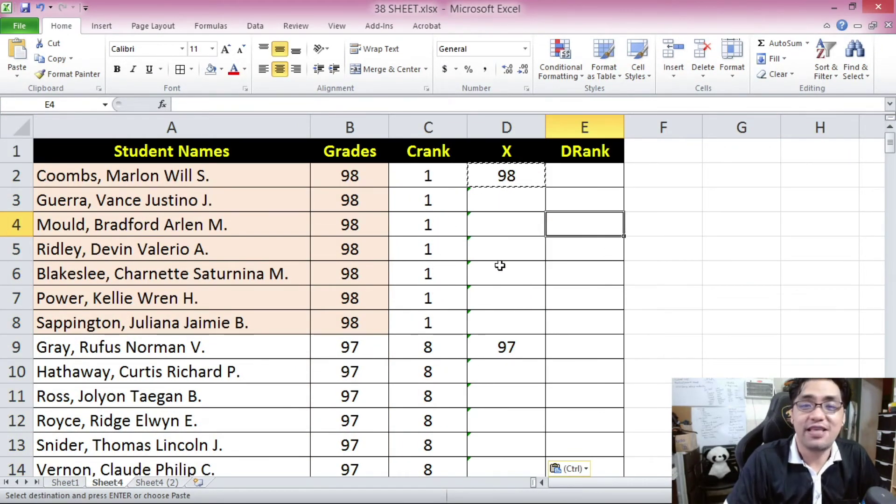
# Examine which X cells return a grade and which stay blank, checking rows 2 to 9, 19 and 26.
pyautogui.click(516, 182)
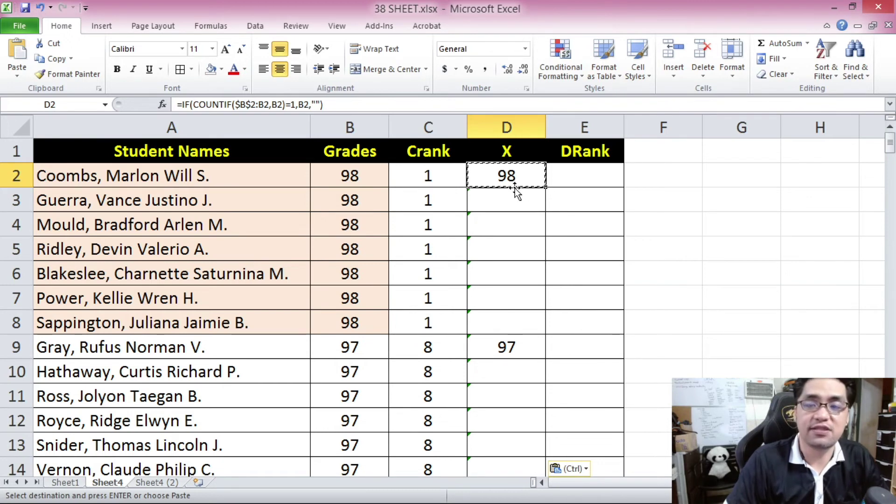
pyautogui.moveTo(514, 186); pyautogui.dragTo(516, 322)
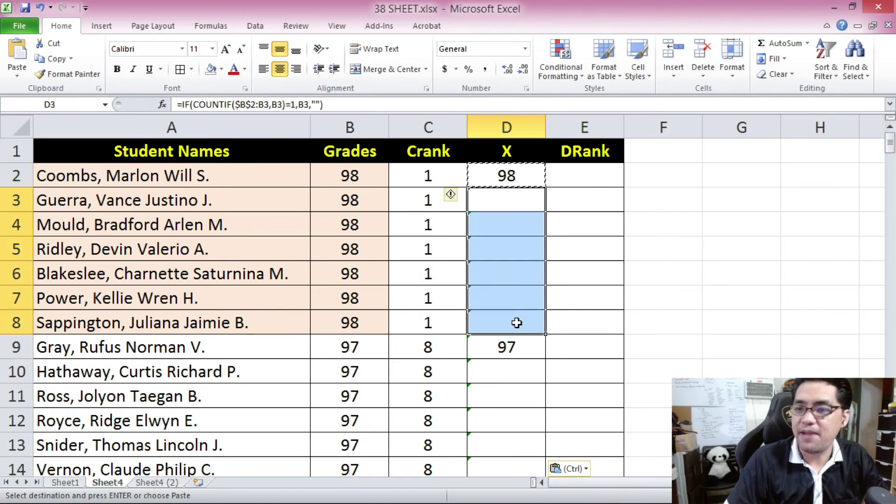
pyautogui.click(510, 206)
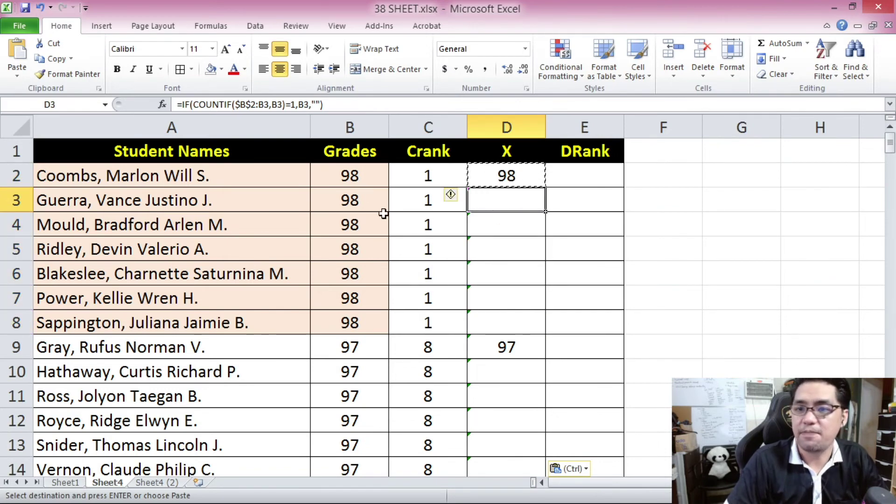
pyautogui.scroll(-2, 536, 270)
pyautogui.click(530, 207)
pyautogui.scroll(-3, 527, 208)
pyautogui.click(513, 223)
pyautogui.scroll(-1, 510, 222)
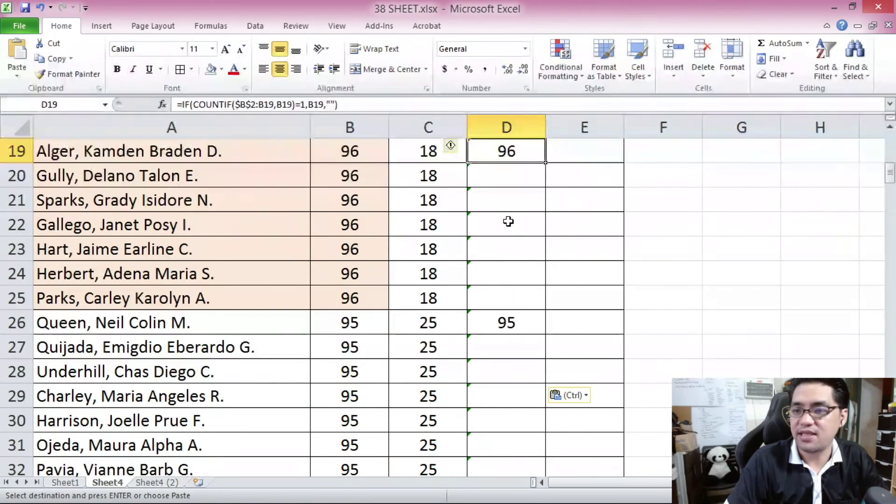
pyautogui.click(517, 324)
pyautogui.moveTo(890, 173); pyautogui.dragTo(889, 140)
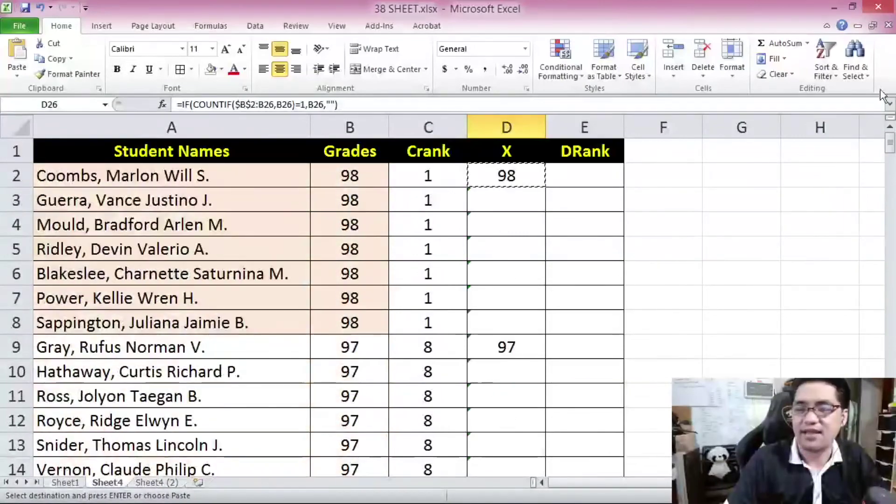
pyautogui.press('Escape')
pyautogui.click(584, 174)
pyautogui.click(508, 174)
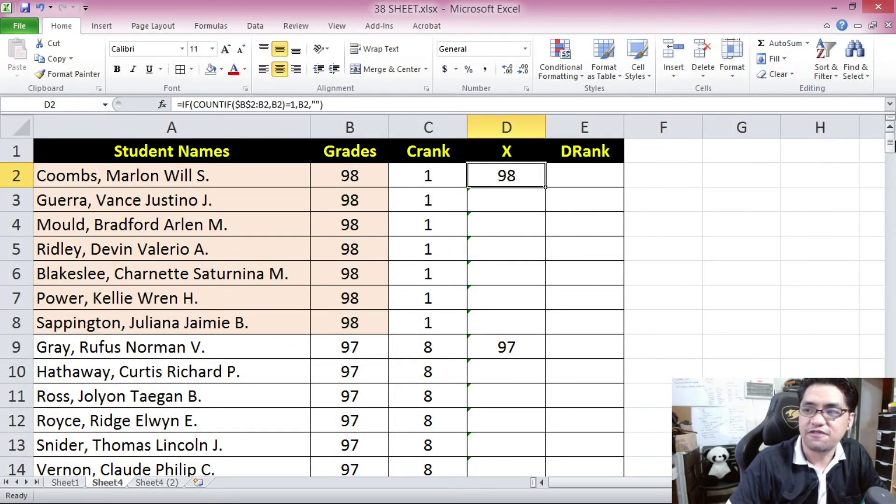
pyautogui.moveTo(892, 143)
pyautogui.mouseDown()
pyautogui.moveTo(891, 326)
pyautogui.moveTo(877, 254)
pyautogui.moveTo(892, 140)
pyautogui.mouseUp()
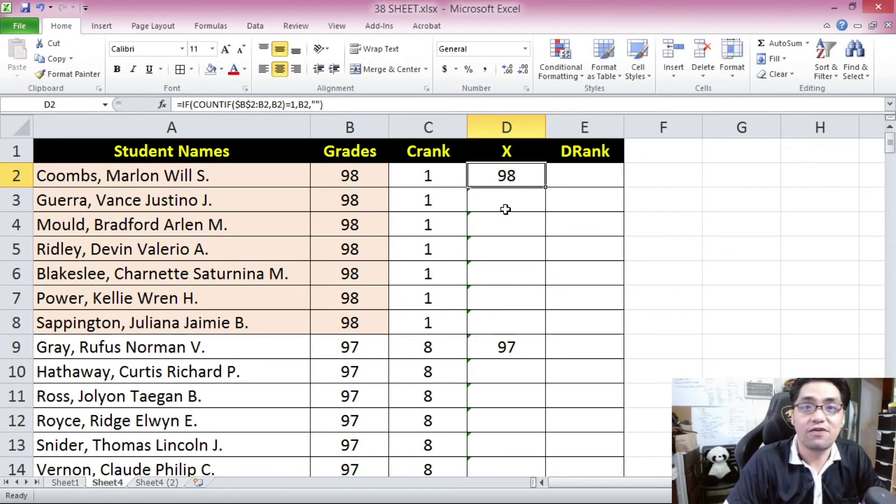
# Start a RANK formula in E2 under DRank with the grade in B2 as the number.
pyautogui.click(575, 178)
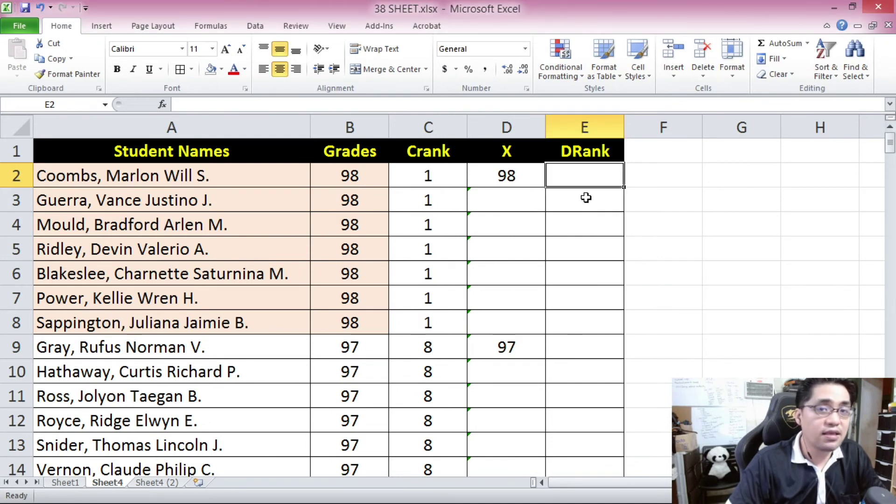
pyautogui.write('=RA')
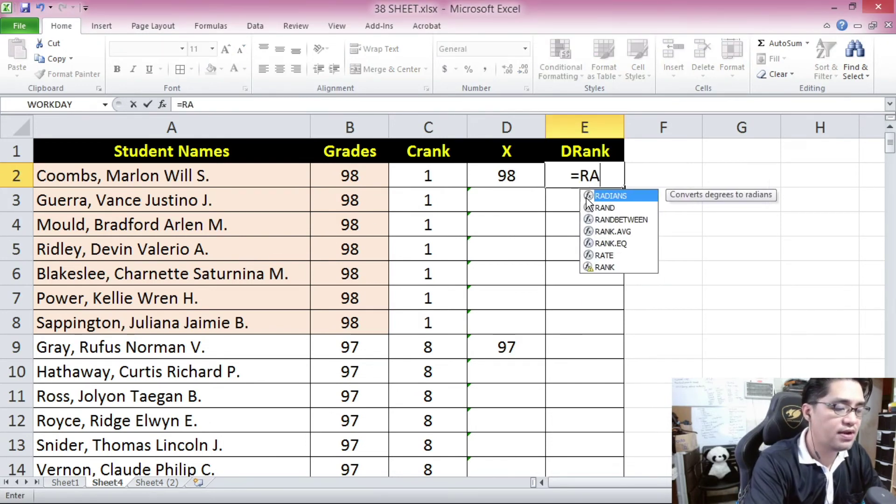
pyautogui.write('NK(')
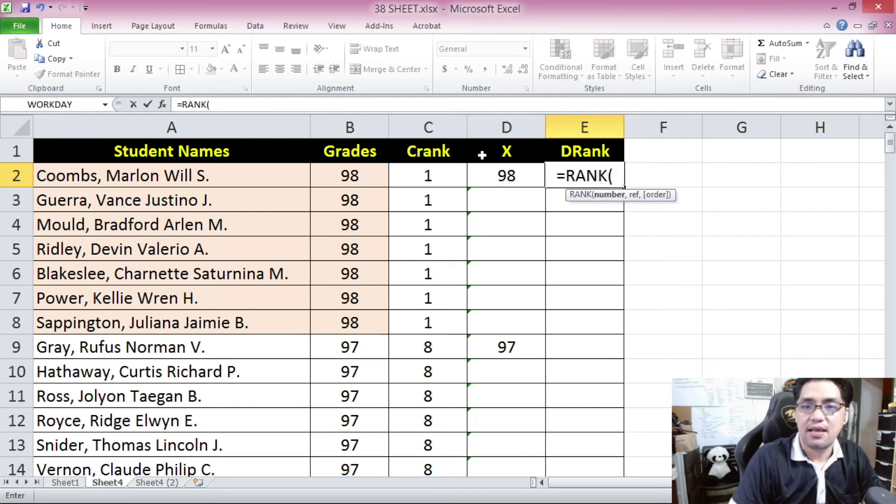
pyautogui.click(351, 173)
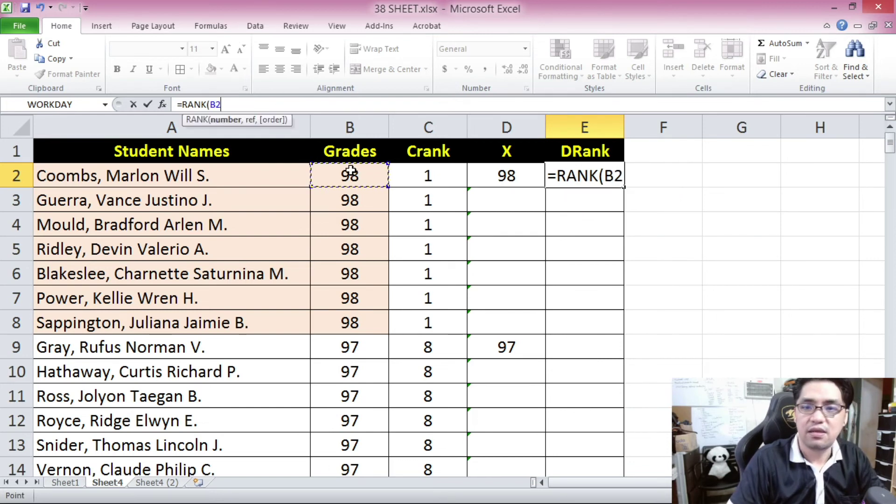
pyautogui.write(',')
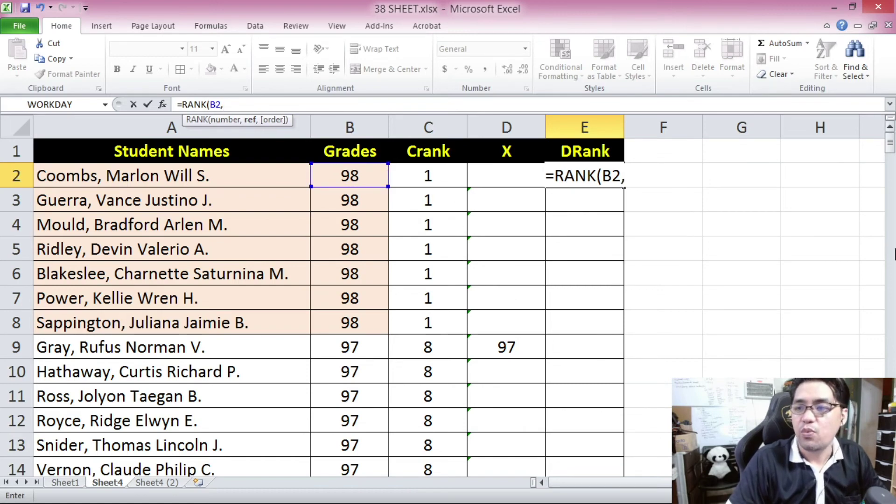
# Complete the RANK formula in E2 with D2:D201 as the reference and 0 for descending order.
pyautogui.moveTo(890, 140); pyautogui.dragTo(890, 146)
pyautogui.click(489, 447)
pyautogui.moveTo(518, 444); pyautogui.dragTo(483, 174)
pyautogui.click(285, 103)
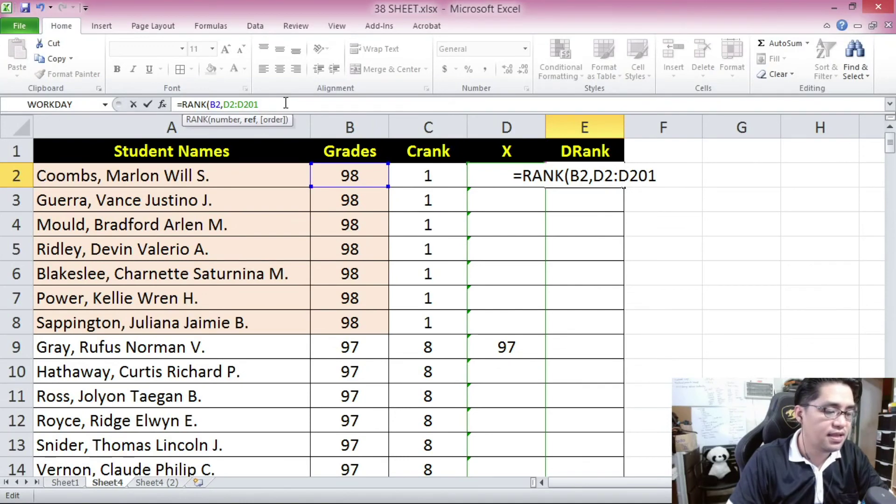
pyautogui.write(',0')
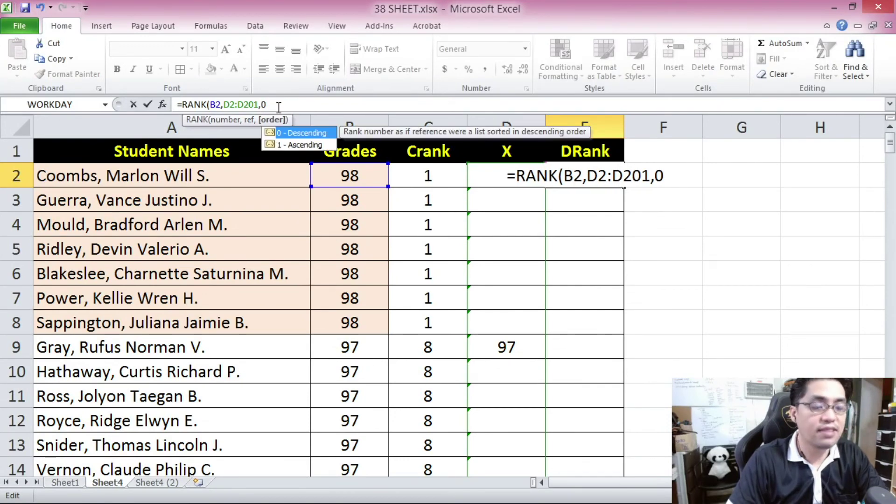
pyautogui.write(')')
# Make the RANK reference in E2 absolute as $D$2:$D$201 and enter the formula.
pyautogui.click(230, 103)
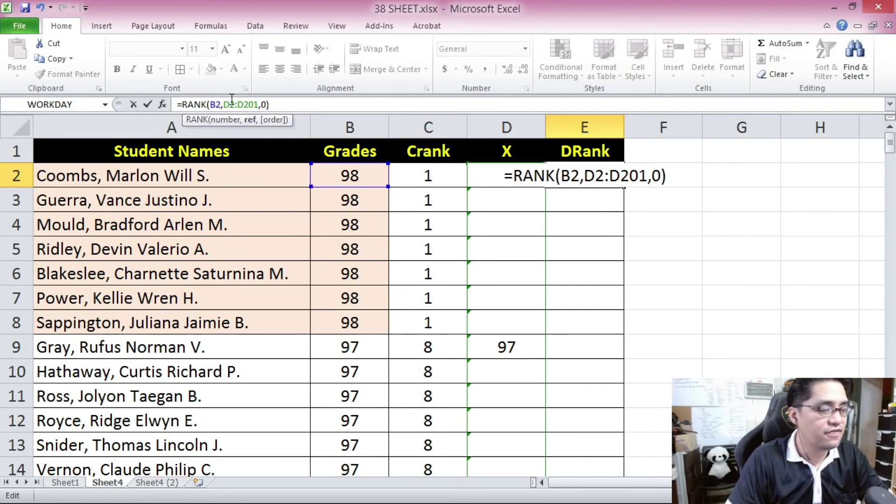
pyautogui.press('F4')
pyautogui.click(261, 104)
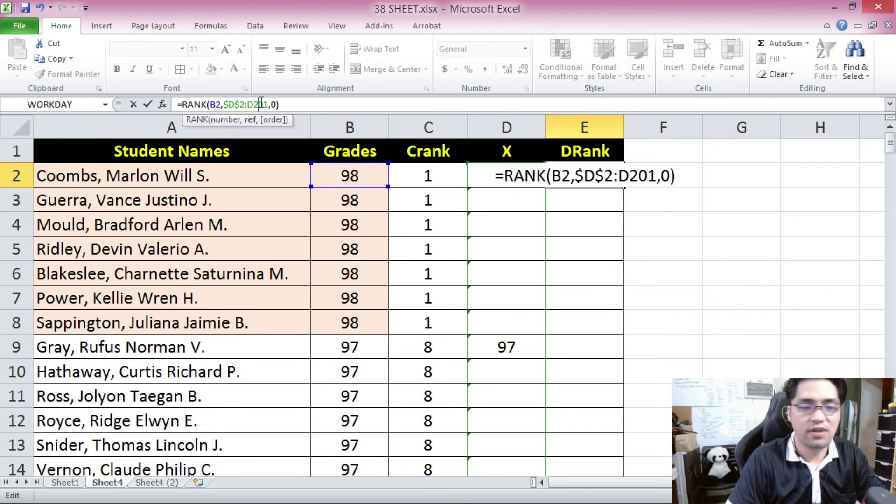
pyautogui.press('F4')
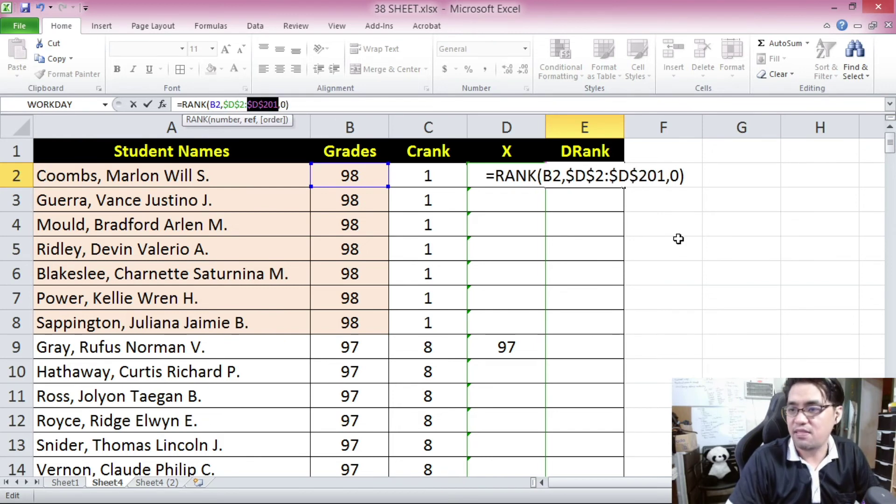
pyautogui.click(308, 107)
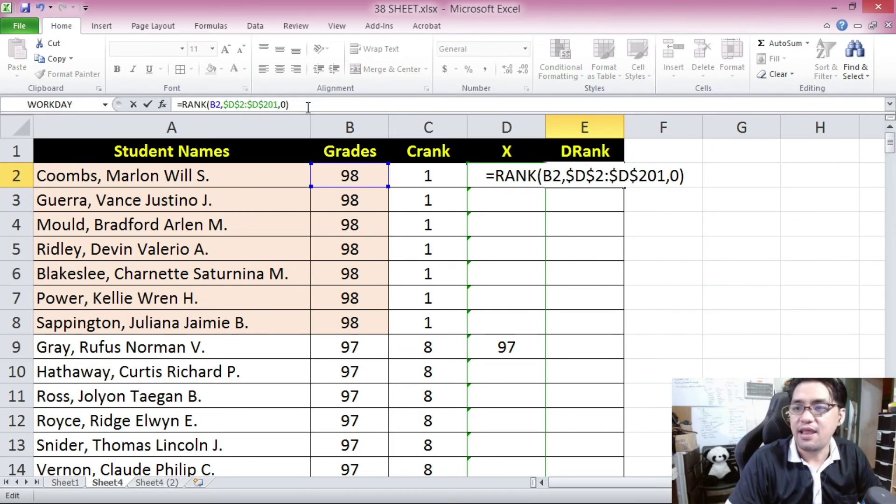
pyautogui.press('Return')
# Copy the RANK formula from E2 down the whole DRank column to E201.
pyautogui.click(575, 182)
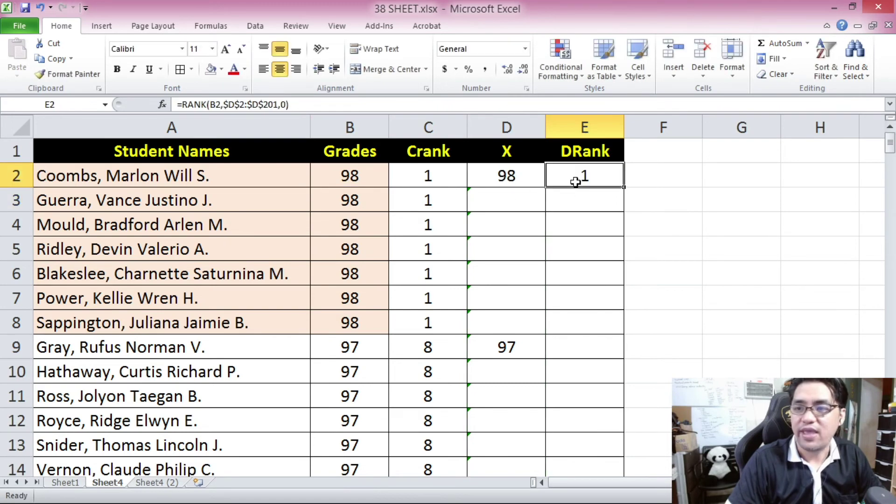
pyautogui.hotkey('ctrl', 'c')
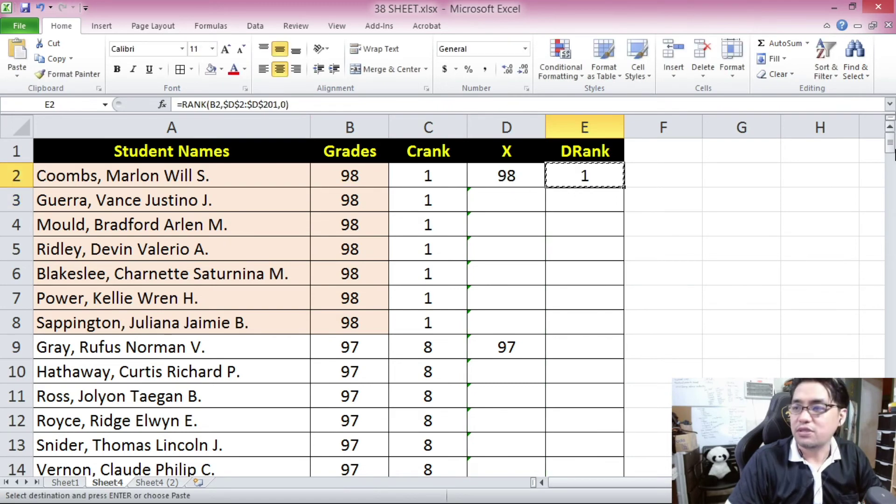
pyautogui.moveTo(888, 154); pyautogui.dragTo(888, 157)
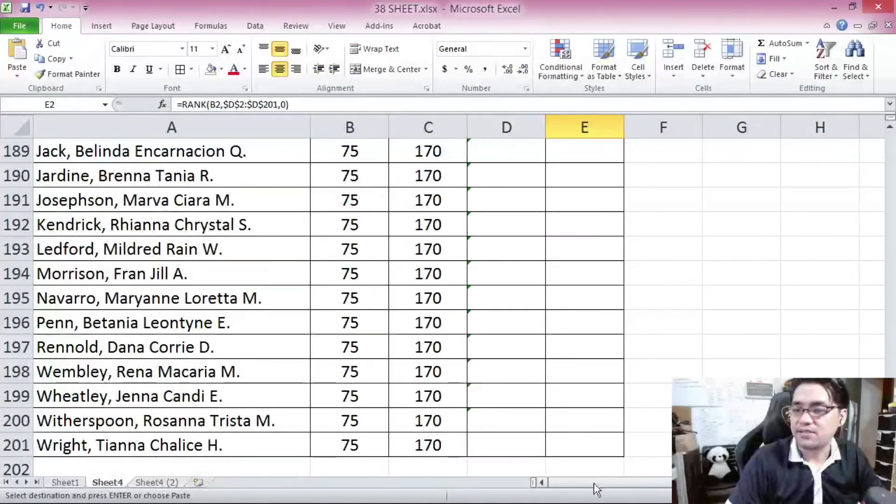
pyautogui.keyDown('shift'); pyautogui.click(566, 446); pyautogui.keyUp('shift')
pyautogui.hotkey('ctrl', 'v')
pyautogui.click(581, 284)
pyautogui.scroll(-2, 579, 278)
pyautogui.scroll(2, 580, 277)
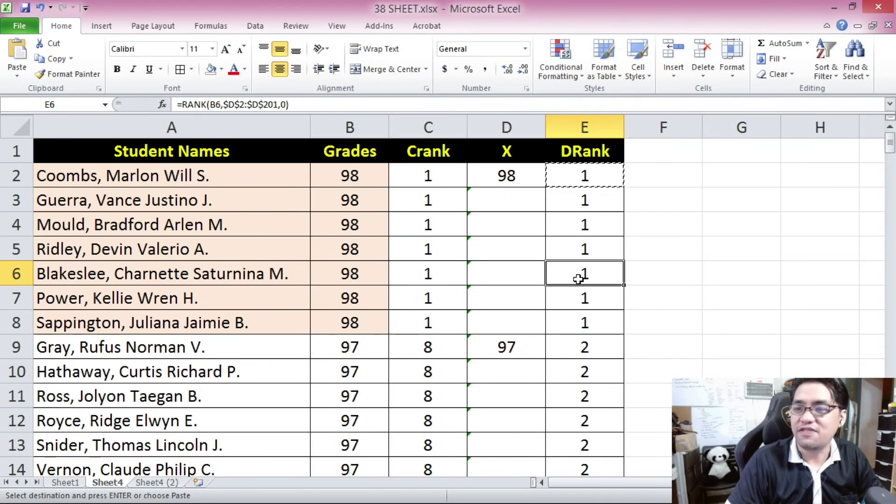
# Remove the fill colour from the student data in A2:E201.
pyautogui.click(503, 177)
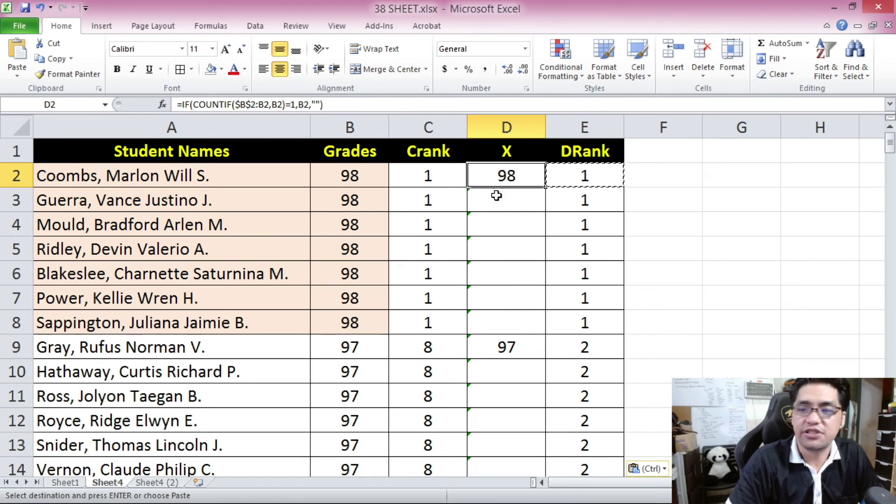
pyautogui.click(355, 249)
pyautogui.click(187, 177)
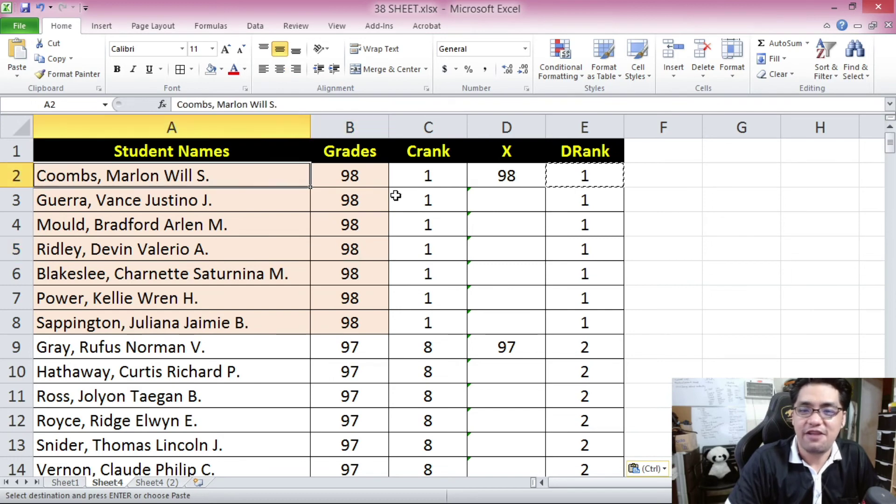
pyautogui.moveTo(890, 142); pyautogui.dragTo(889, 438)
pyautogui.keyDown('shift'); pyautogui.click(584, 445); pyautogui.keyUp('shift')
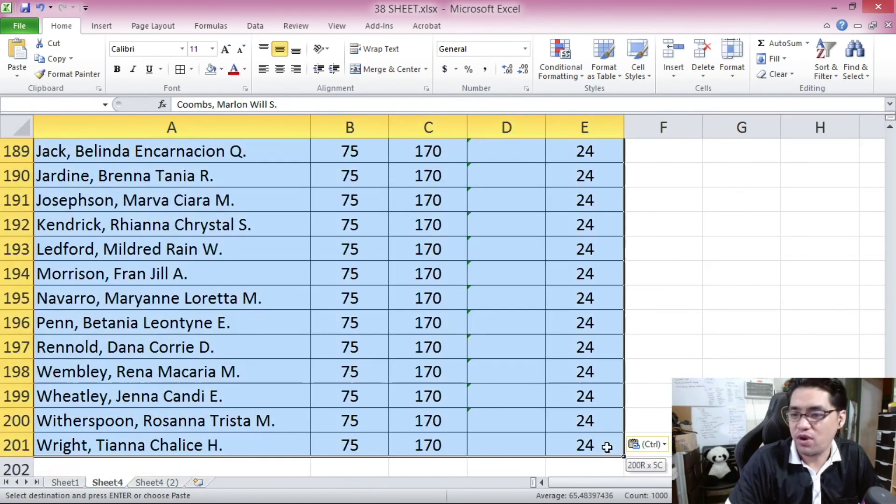
pyautogui.press('Escape')
pyautogui.hotkey('ctrl', 'BackSpace')
pyautogui.click(301, 258)
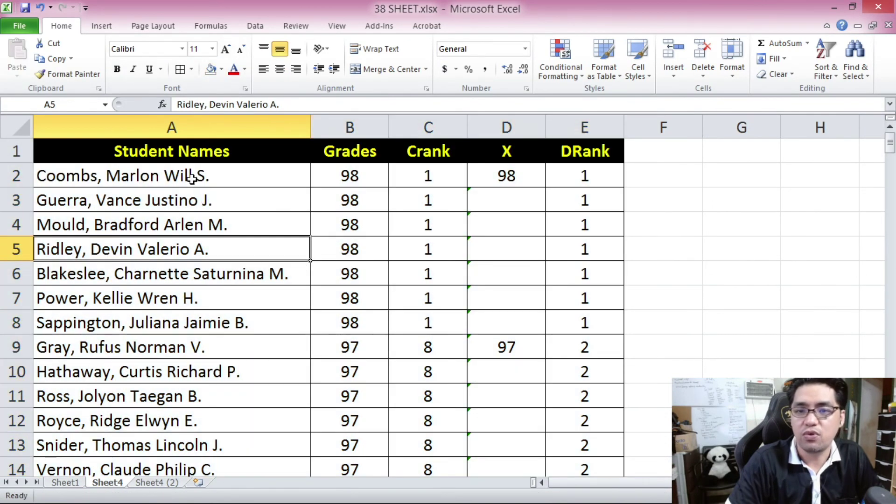
# Sort the whole student table alphabetically by Student Names, from A to Z.
pyautogui.click(341, 205)
pyautogui.click(216, 192)
pyautogui.hotkey('ctrl', 'a')
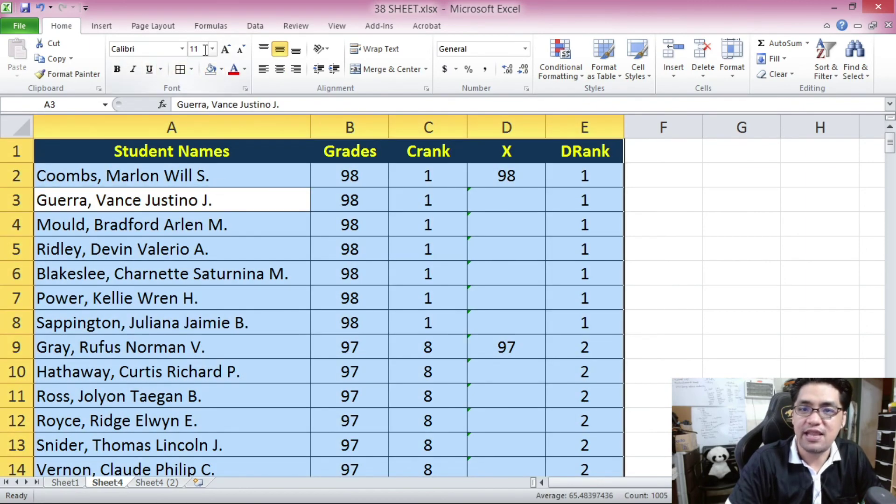
pyautogui.click(255, 25)
pyautogui.click(306, 51)
pyautogui.click(242, 250)
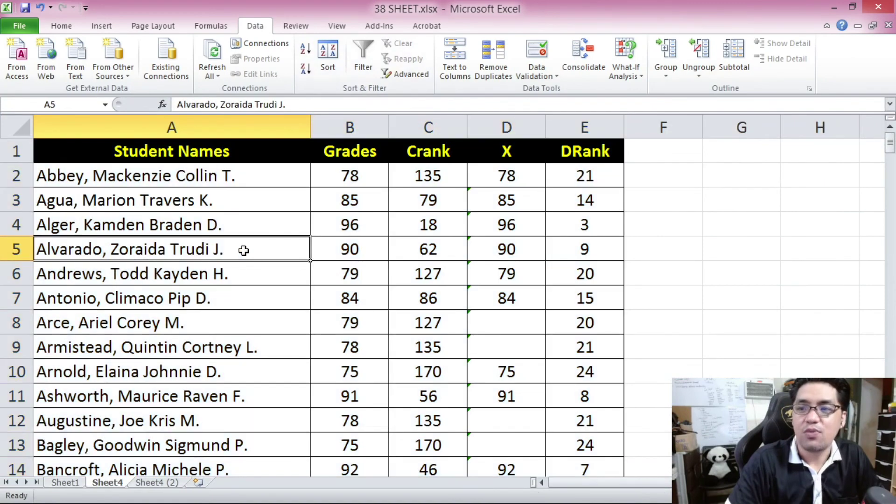
# Examine which rows of the X column return a grade in the name-sorted table, down to about row 50.
pyautogui.click(506, 180)
pyautogui.scroll(-3, 500, 245)
pyautogui.scroll(2, 499, 245)
pyautogui.scroll(-3, 499, 244)
pyautogui.scroll(-8, 499, 245)
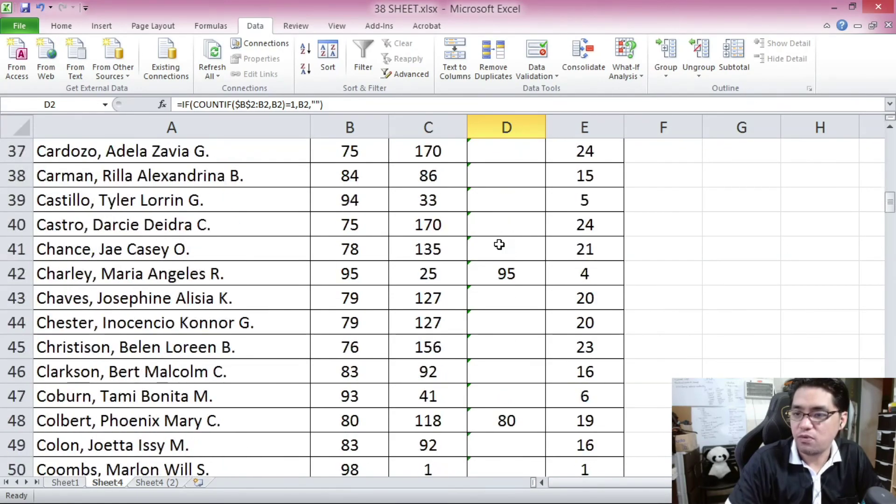
pyautogui.scroll(6, 499, 245)
pyautogui.scroll(6, 499, 244)
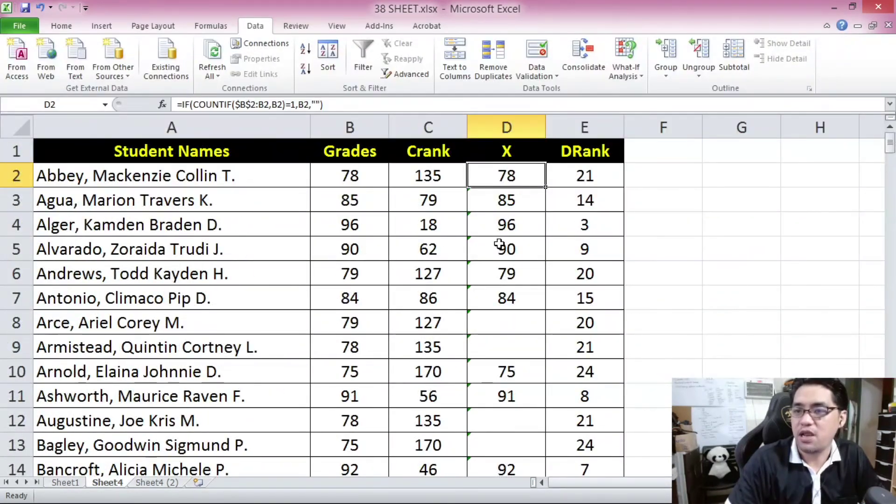
# Examine the DRank values and compare the formulas in D2 and E2 in the sorted table.
pyautogui.click(571, 179)
pyautogui.moveTo(889, 141); pyautogui.dragTo(890, 141)
pyautogui.hotkey('ctrl', 'Home')
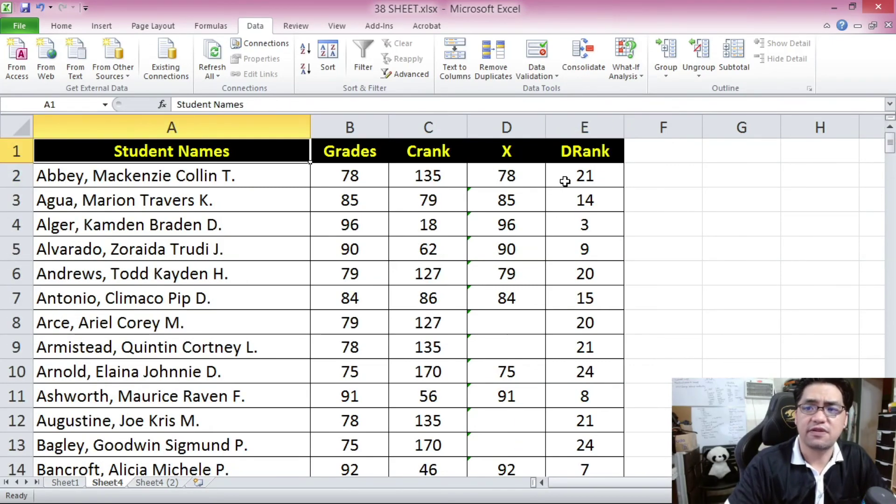
pyautogui.click(526, 175)
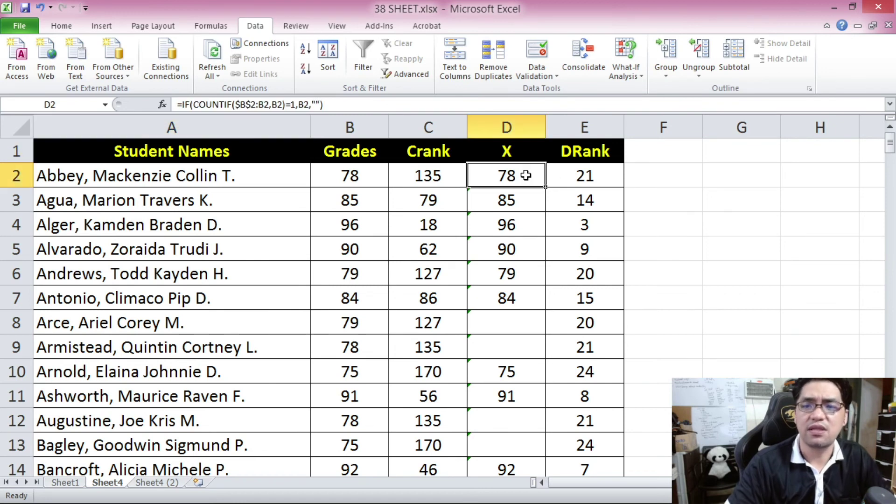
pyautogui.click(586, 173)
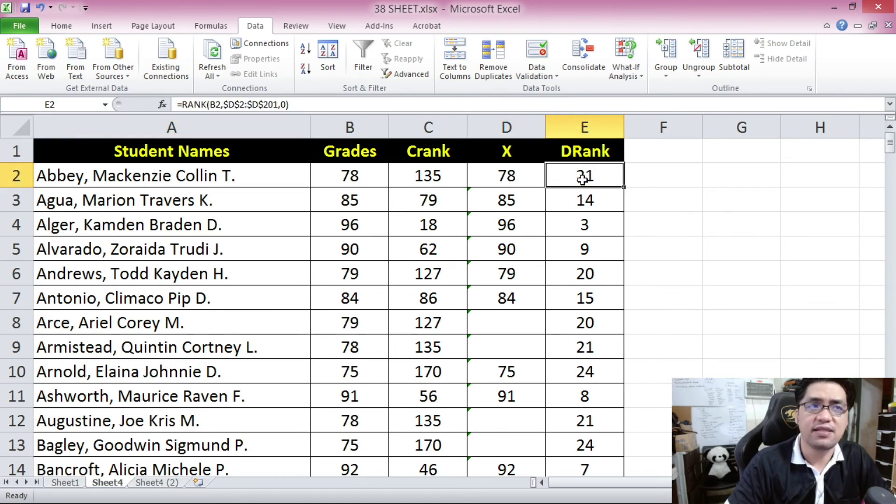
pyautogui.click(507, 127)
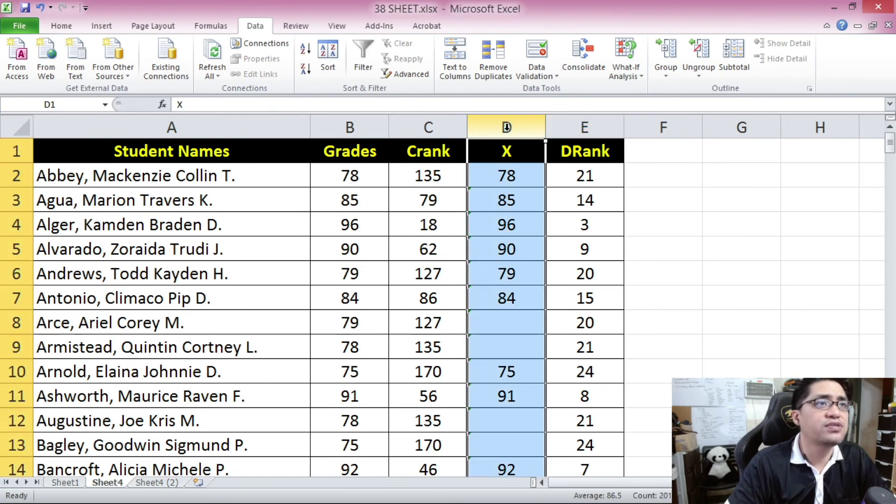
pyautogui.click(520, 168)
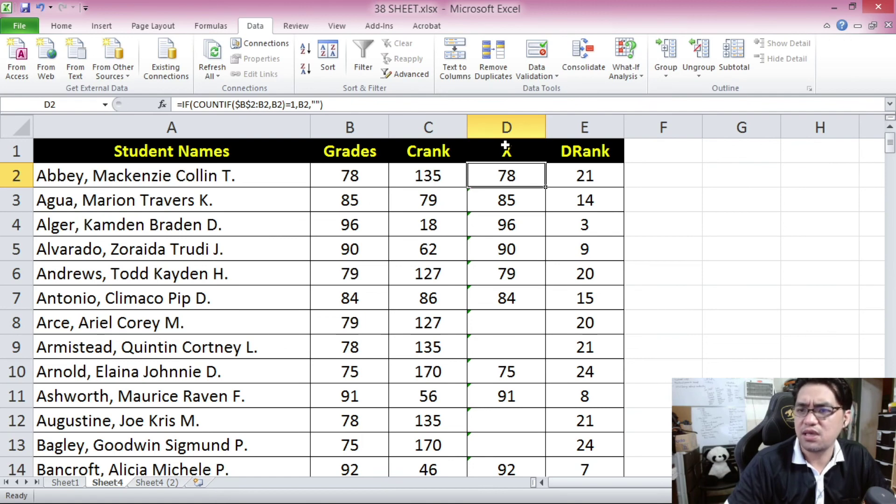
# Move the entire X column out of the table to column G so that DRank sits beside Crank.
pyautogui.click(505, 125)
pyautogui.rightClick(506, 125)
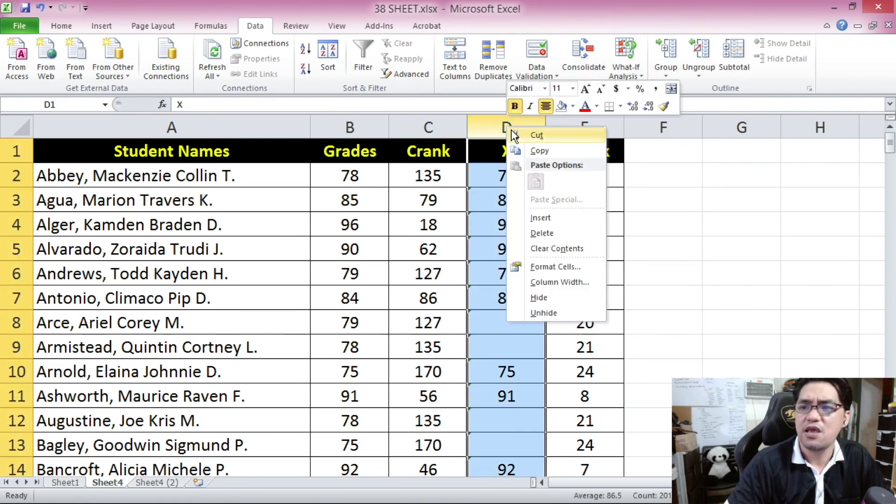
pyautogui.click(537, 148)
pyautogui.rightClick(820, 125)
pyautogui.click(765, 217)
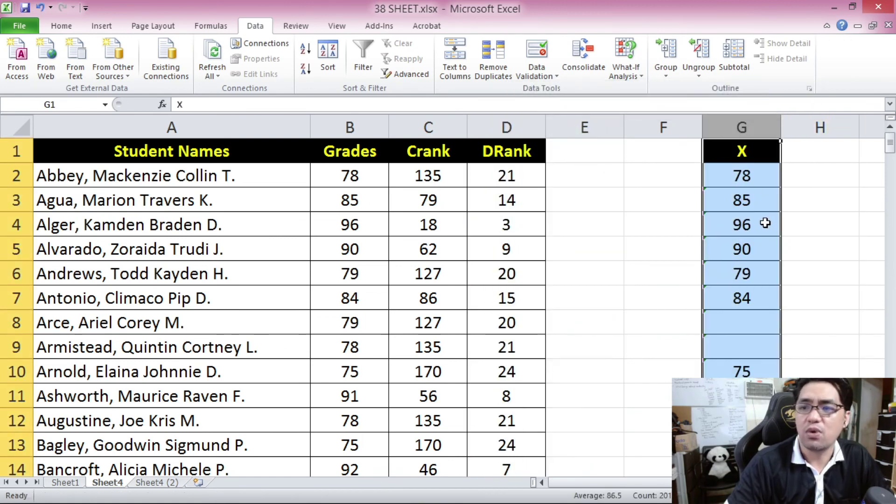
# Hide helper column G, which holds the X values.
pyautogui.rightClick(748, 134)
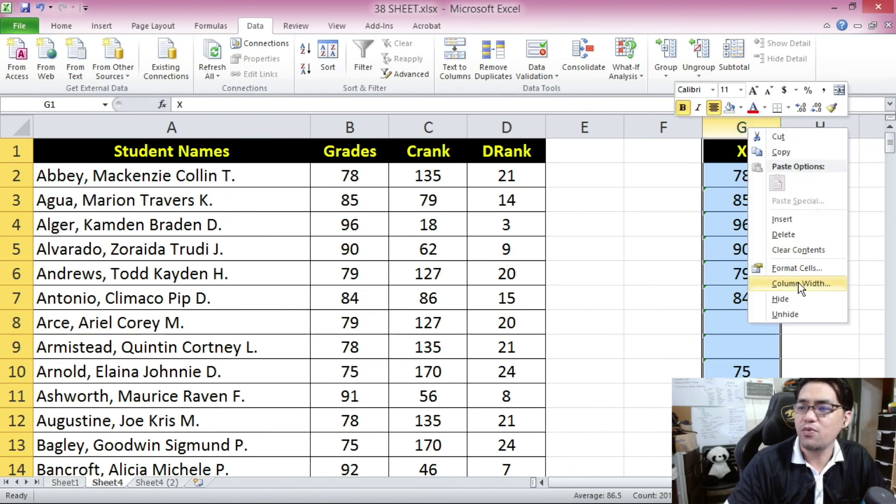
pyautogui.click(778, 298)
pyautogui.click(452, 280)
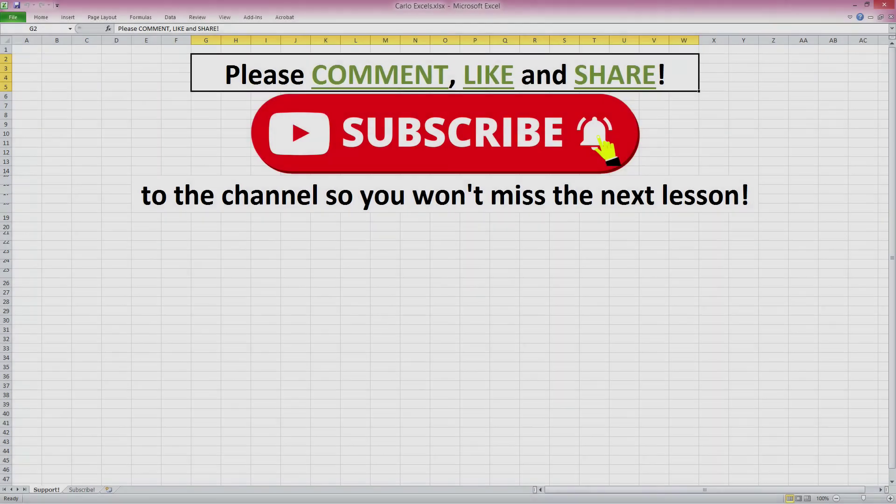
# Show the Subscribe! sheet of the Carlo Excels.xlsx workbook.
pyautogui.hotkey('ctrl', 'pagedown')
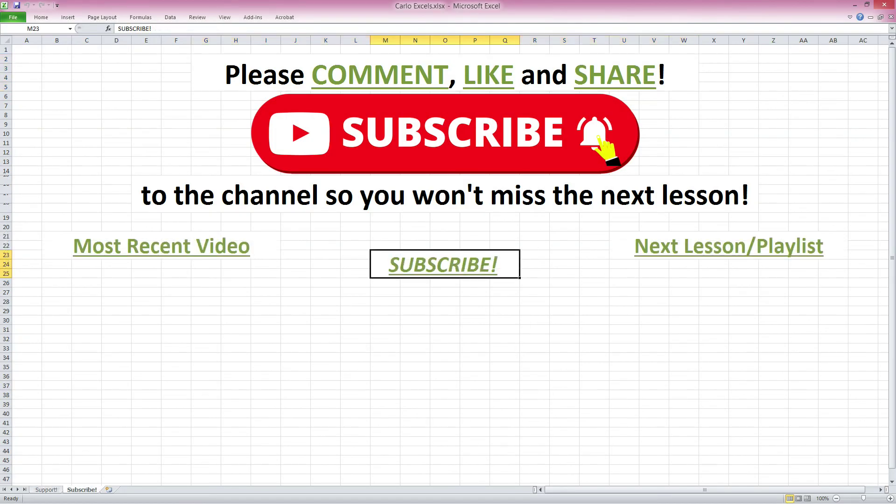